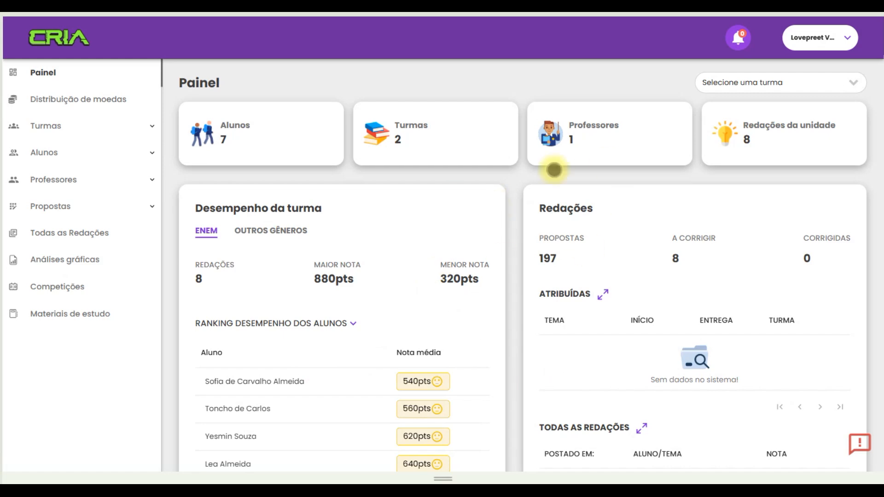
# - View the teacher and student dashboards in their separate browser windows, and return to the school administration dashboard
pyautogui.moveTo(549, 482)
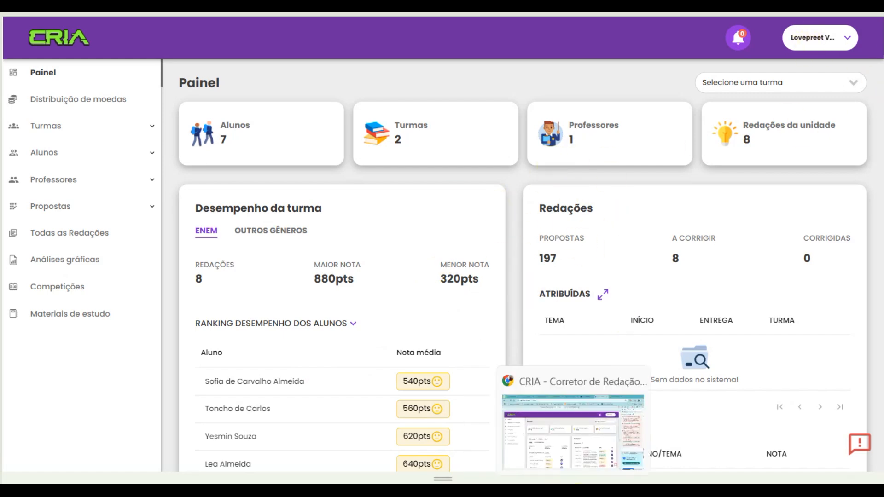
pyautogui.click(574, 481)
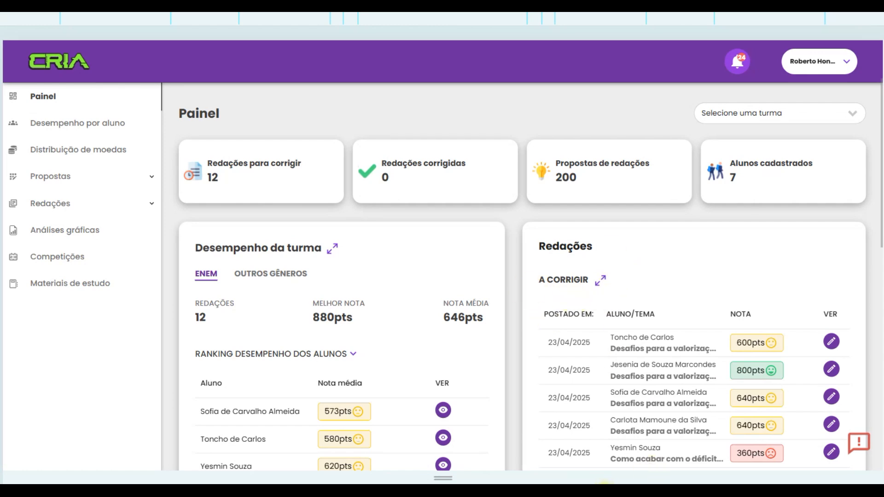
pyautogui.click(605, 483)
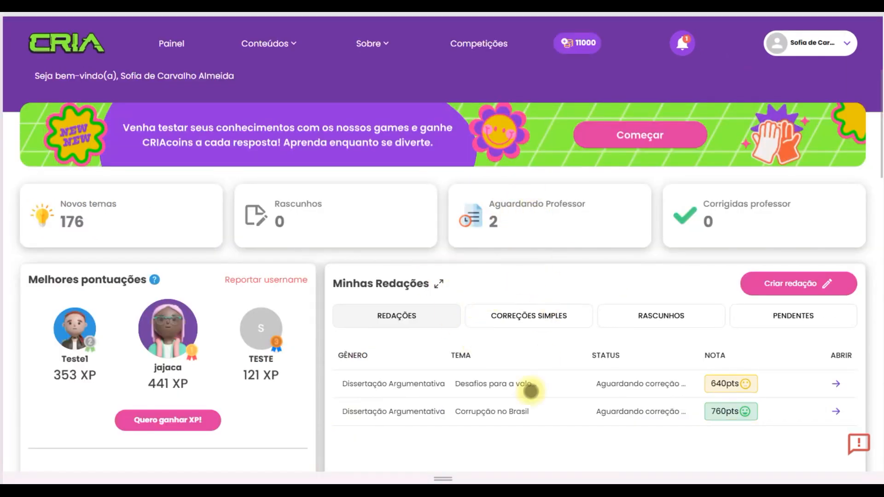
pyautogui.click(534, 482)
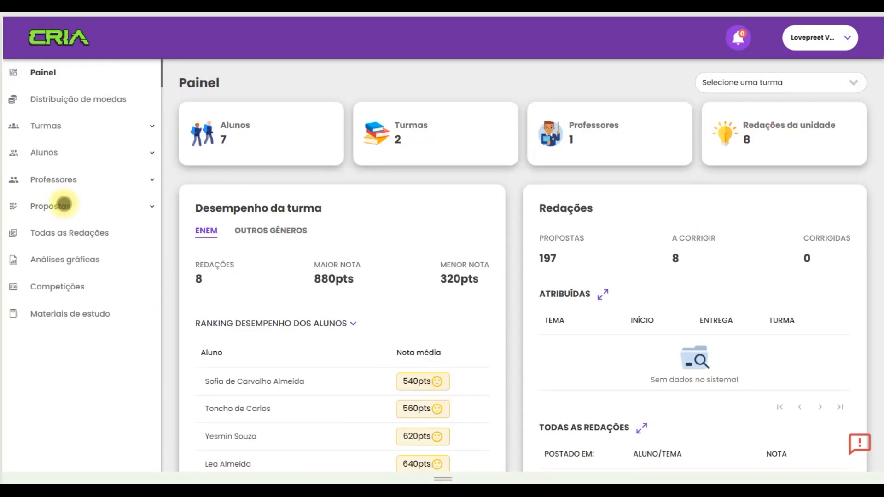
# - Review the school's coin distribution overview and the per-student coin balances of the Extensivo Tarde class
pyautogui.click(66, 100)
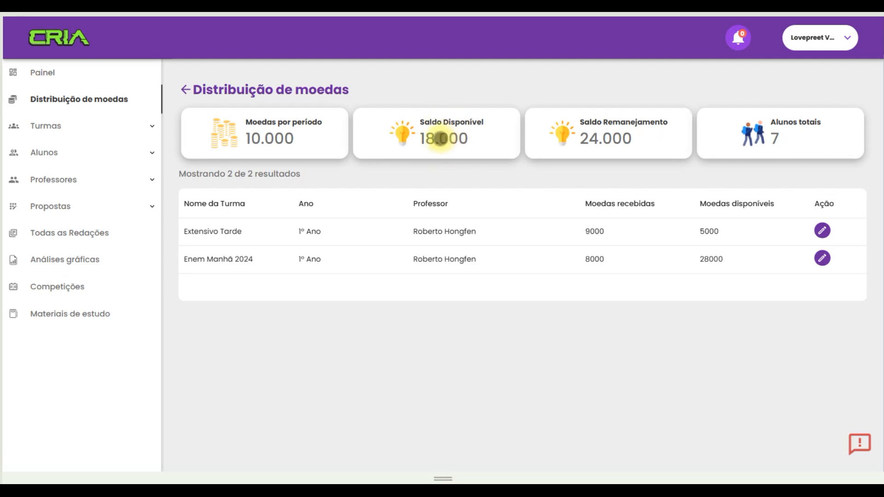
pyautogui.click(823, 231)
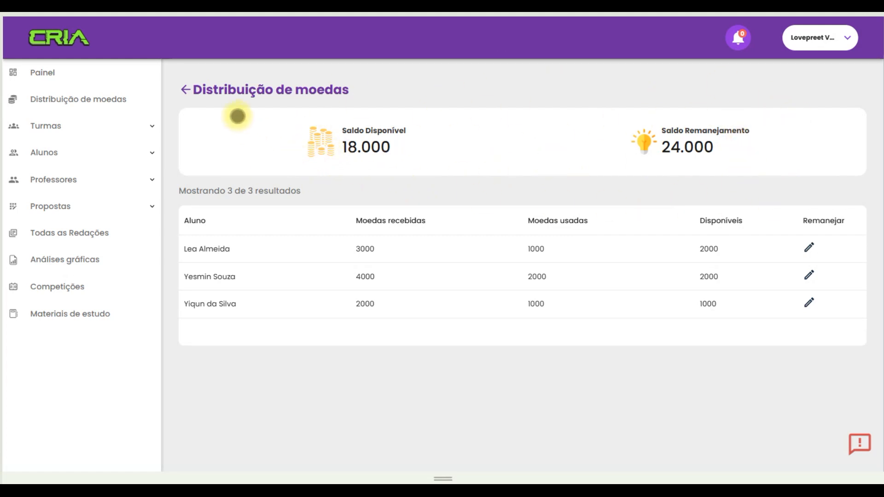
pyautogui.click(186, 89)
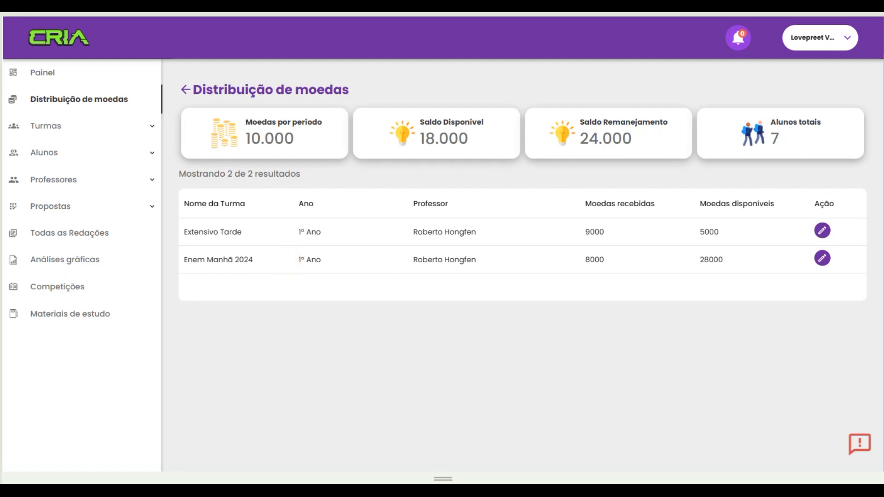
# - Switch to the teacher account's window and open the coin distribution of the Extensivo Tarde class
pyautogui.click(573, 491)
pyautogui.scroll(-2, 554, 195)
pyautogui.scroll(2, 554, 195)
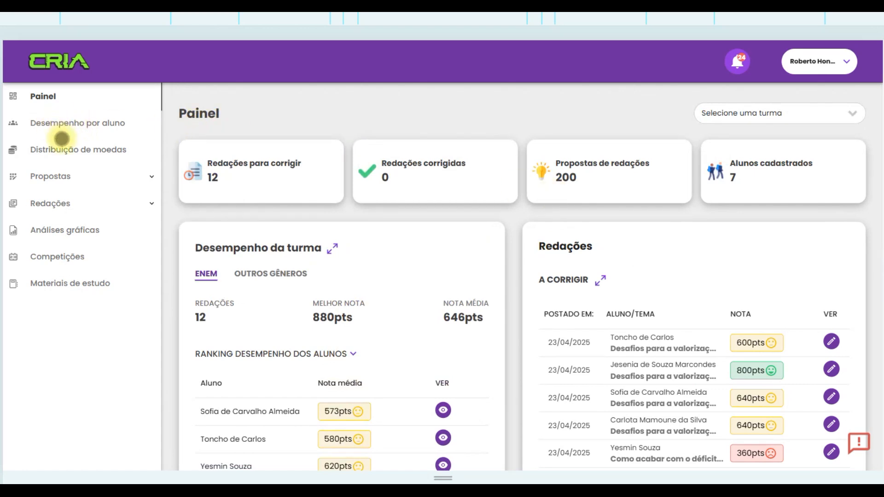
pyautogui.click(62, 150)
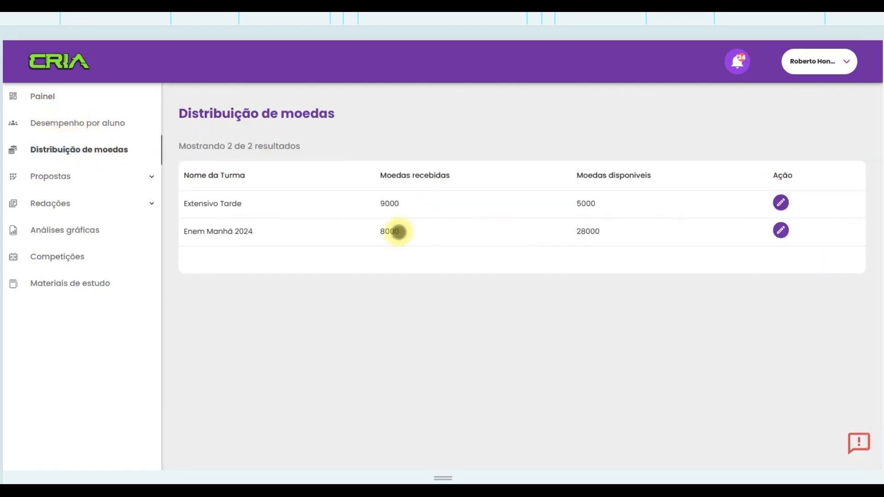
pyautogui.click(782, 201)
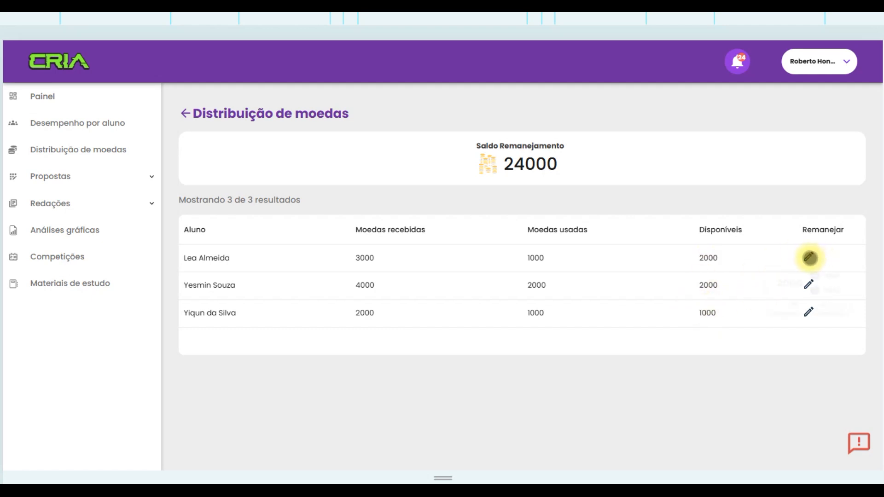
# - Raise the available coins of the first student listed to 3000 and of the second student to 6000
pyautogui.click(816, 281)
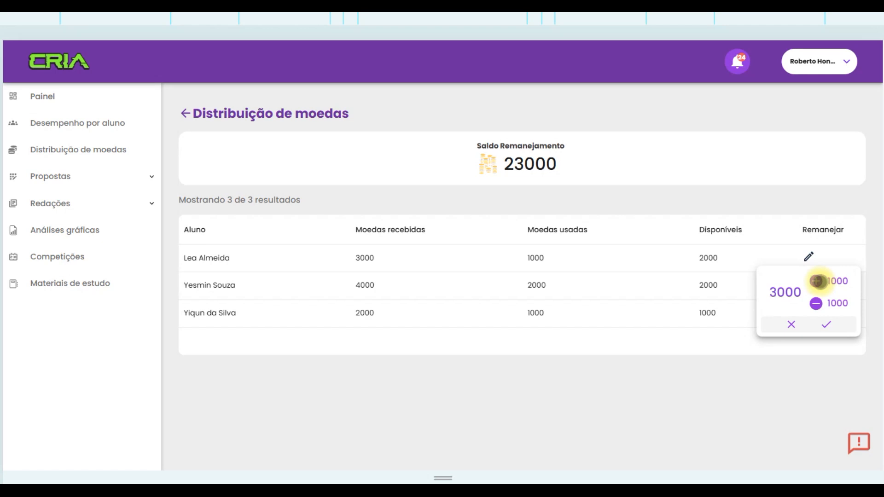
pyautogui.click(827, 325)
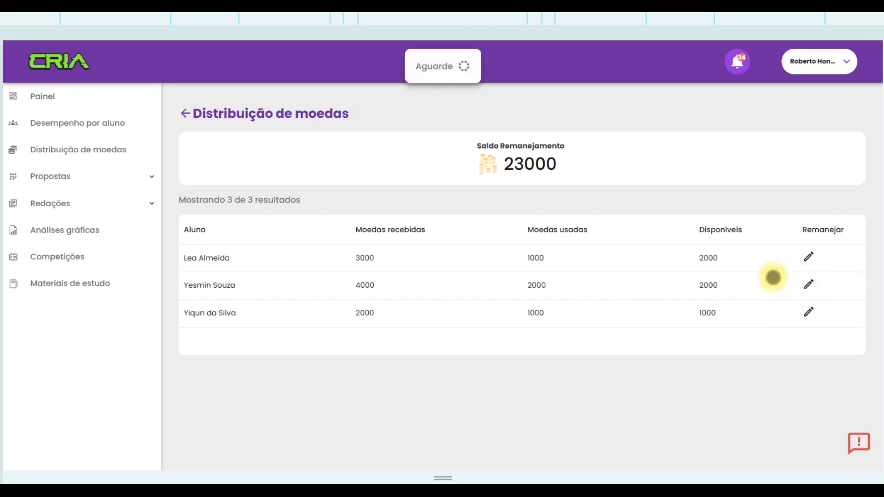
pyautogui.click(808, 284)
pyautogui.click(817, 309)
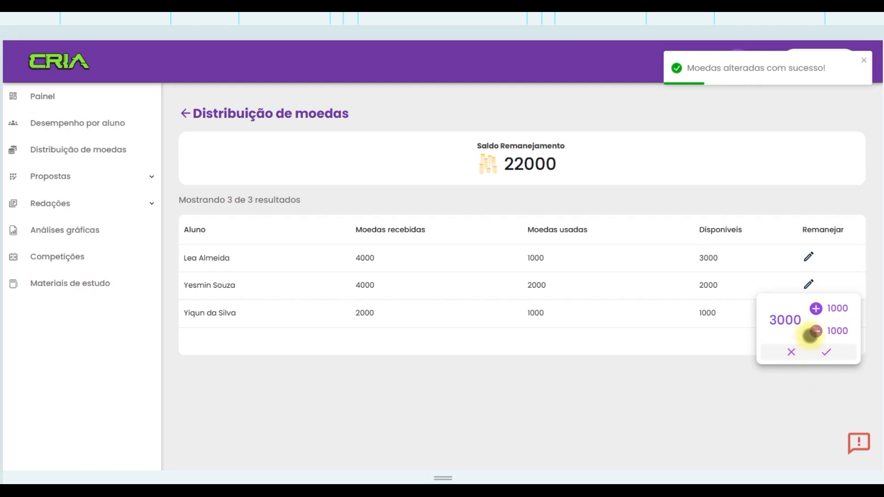
pyautogui.click(817, 309)
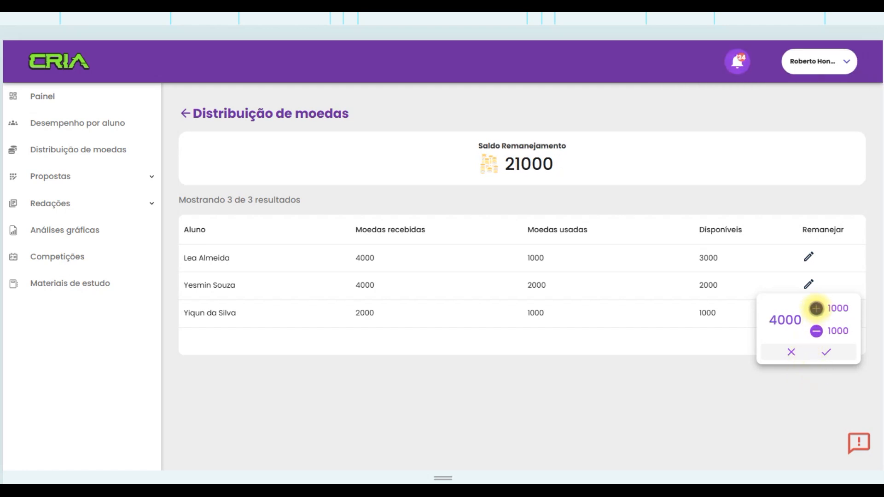
pyautogui.click(816, 309)
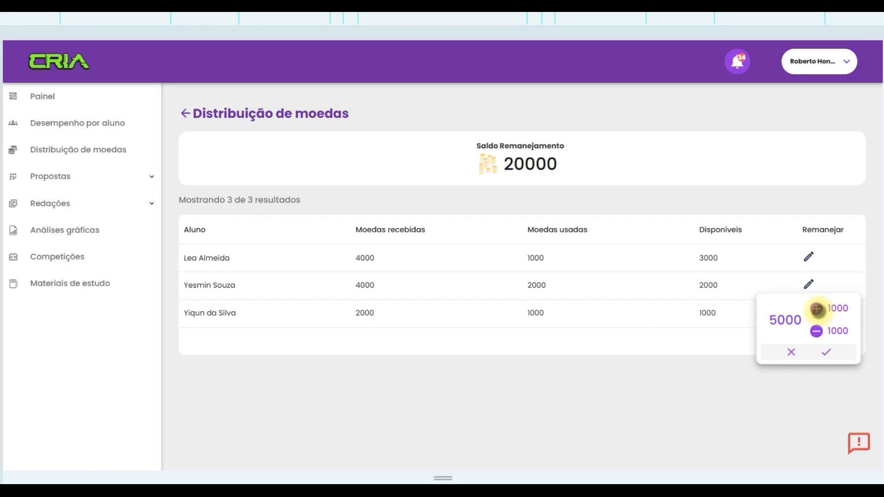
pyautogui.click(817, 309)
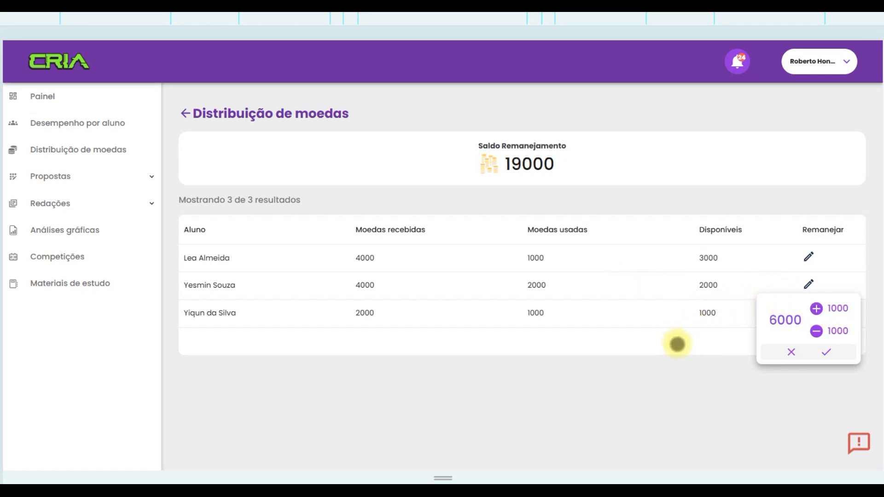
pyautogui.click(827, 353)
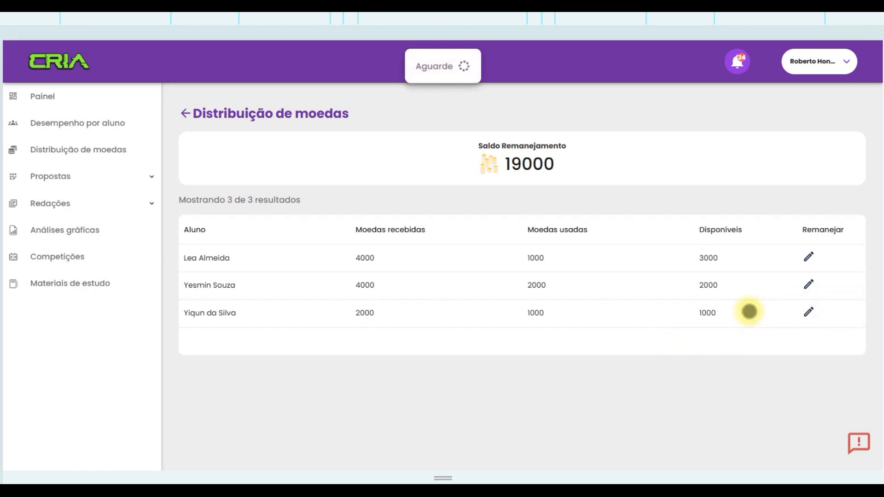
# - Raise the third listed student's available coins to 3000 and save the change
pyautogui.click(812, 311)
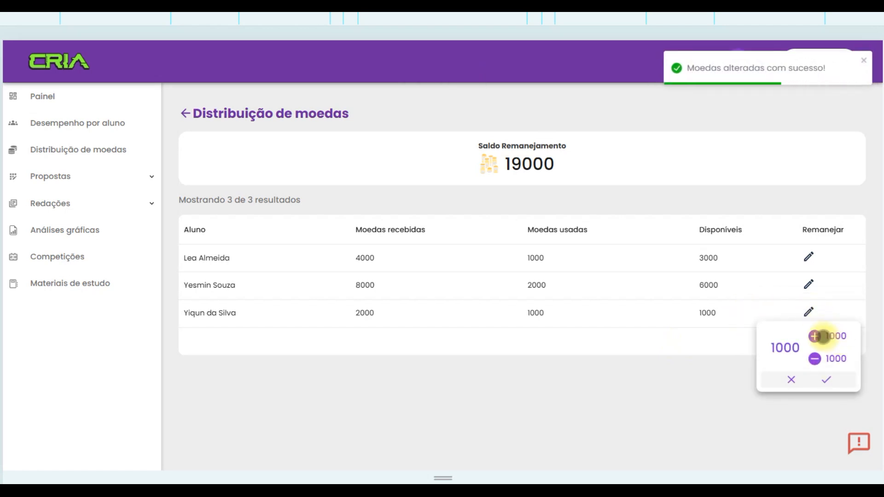
pyautogui.click(816, 337)
pyautogui.click(817, 336)
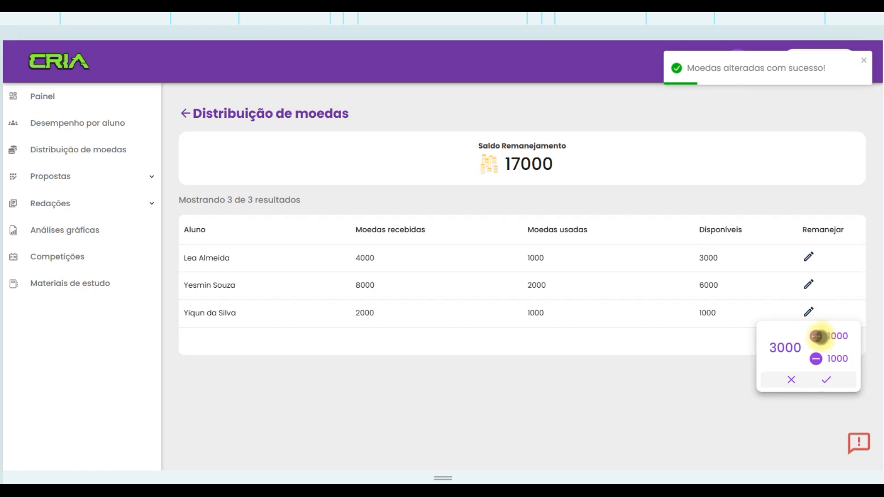
pyautogui.click(827, 379)
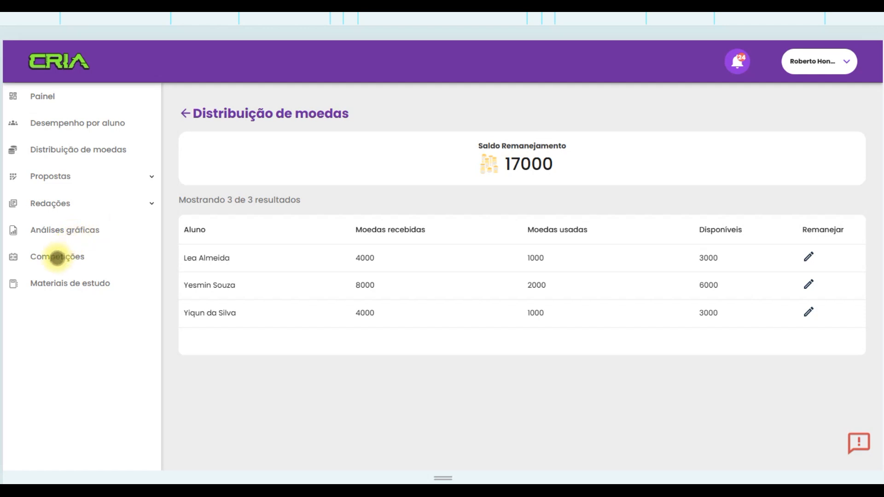
# - Open the bulk essay upload form from the teacher's Envio de redações page
pyautogui.click(54, 204)
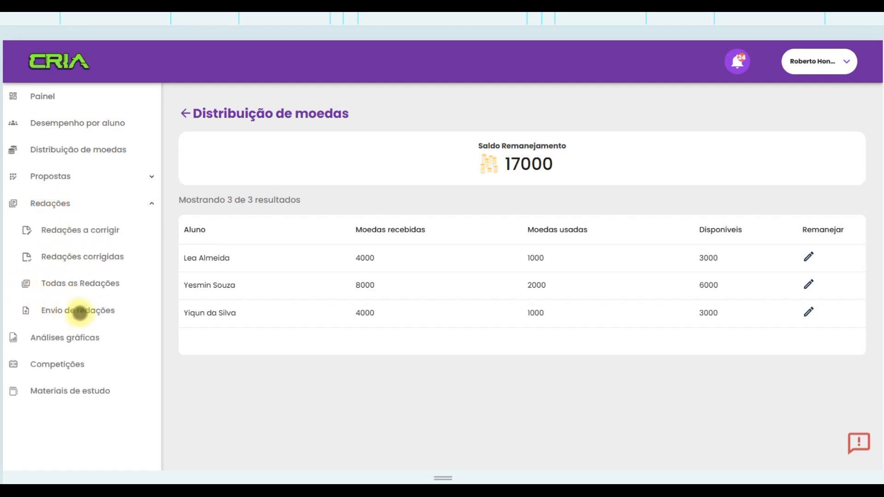
pyautogui.click(75, 311)
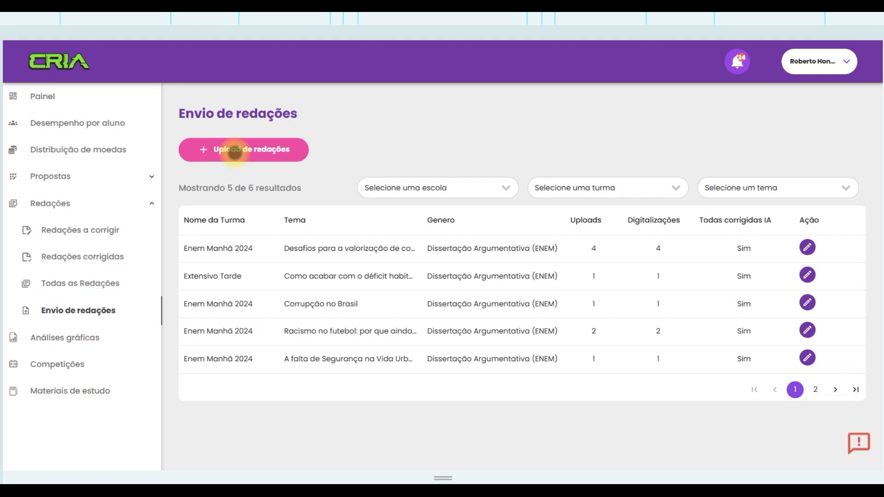
pyautogui.click(234, 153)
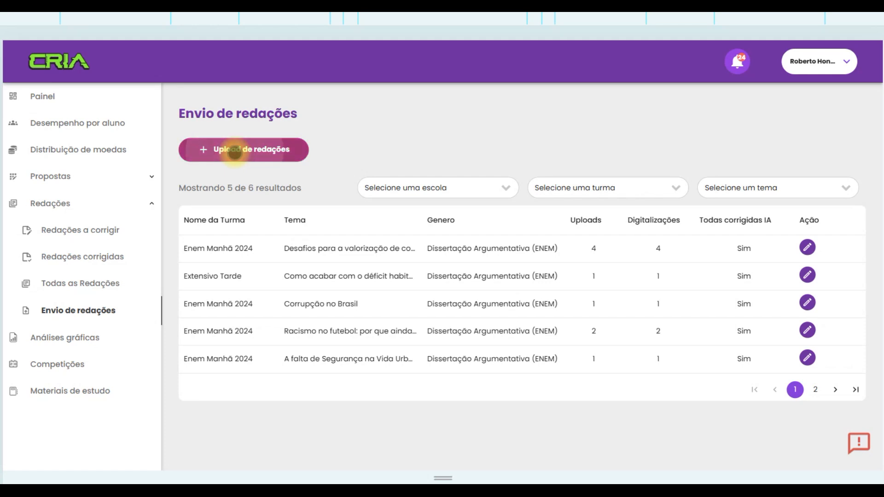
# - Set the upload's school to Lovepreet Vestibulares and its class to Extensivo Tarde
pyautogui.click(682, 163)
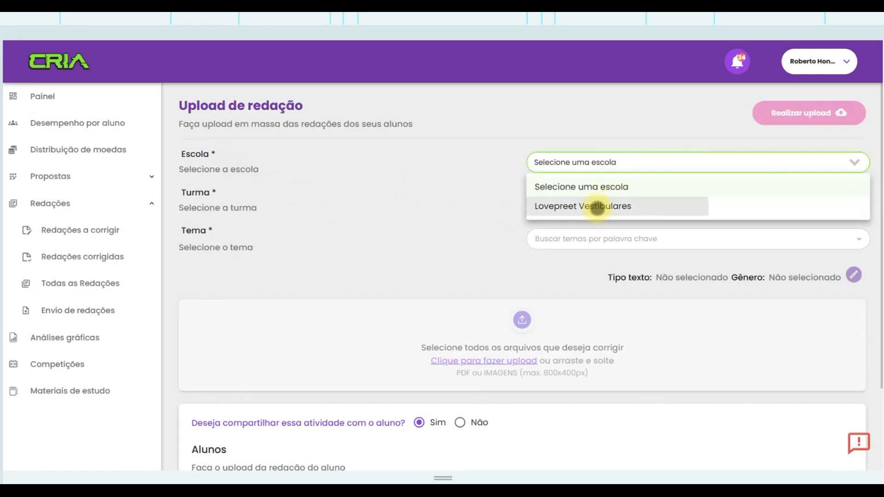
pyautogui.click(598, 206)
pyautogui.click(617, 199)
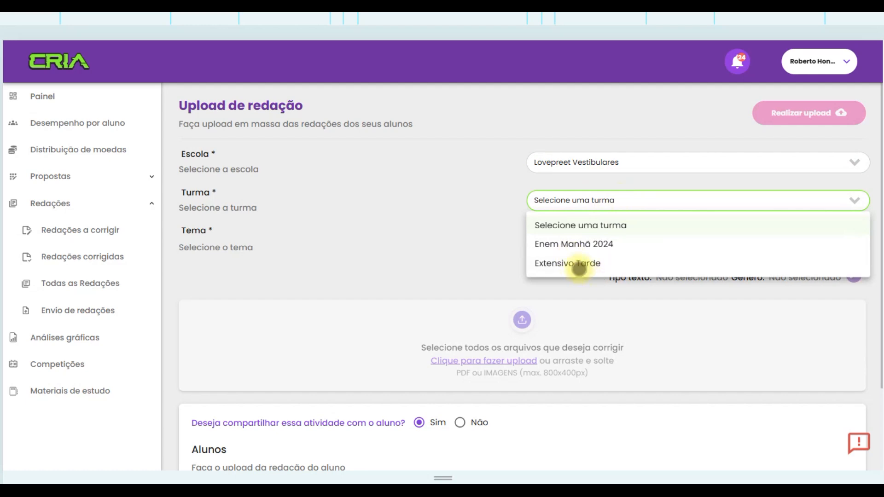
pyautogui.click(583, 263)
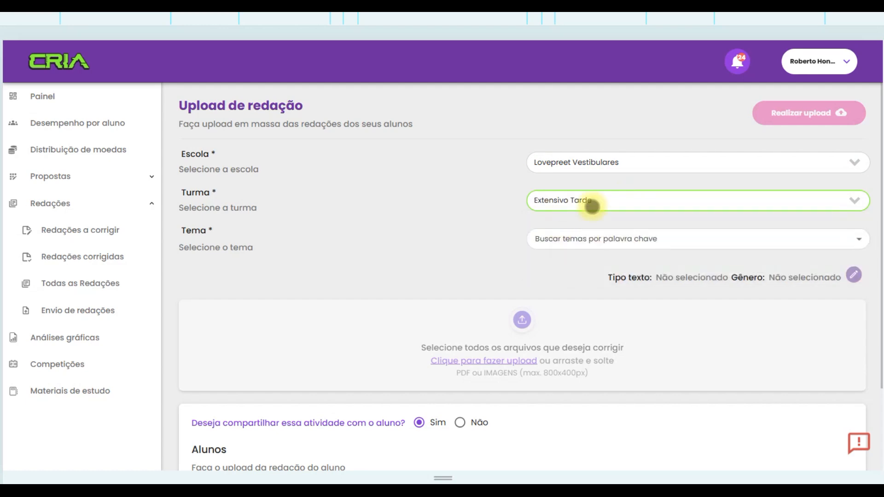
# - Search the themes for "uber" and choose A UBERIZAÇÃO DO TRABALHO NA ERA TECNOLÓGICA - PRECARIZAÇÃO OU LIBERDADE
pyautogui.click(610, 239)
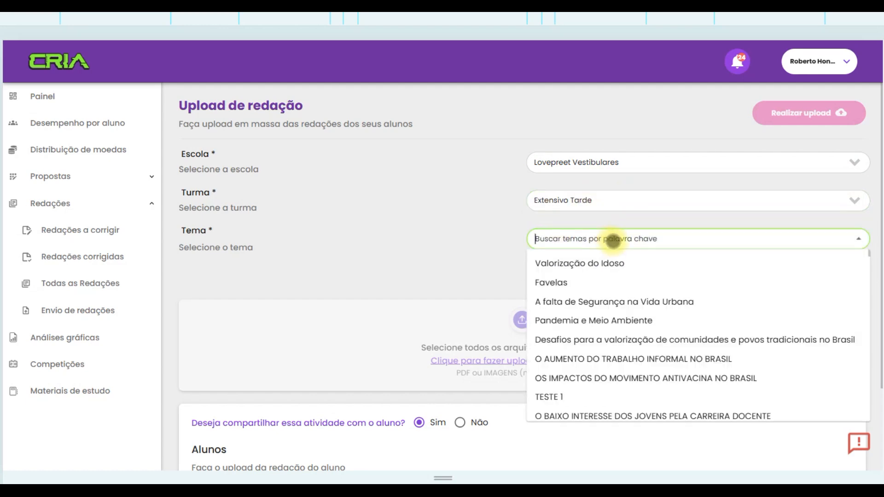
pyautogui.write('uber')
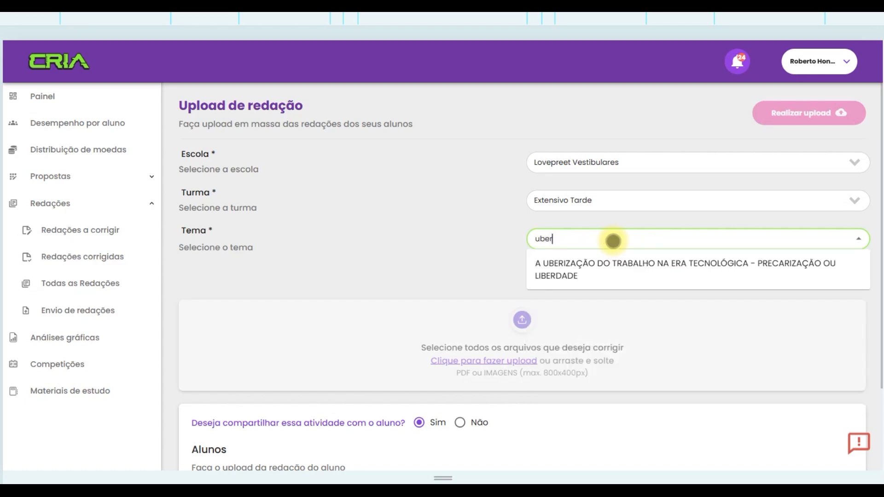
pyautogui.click(612, 270)
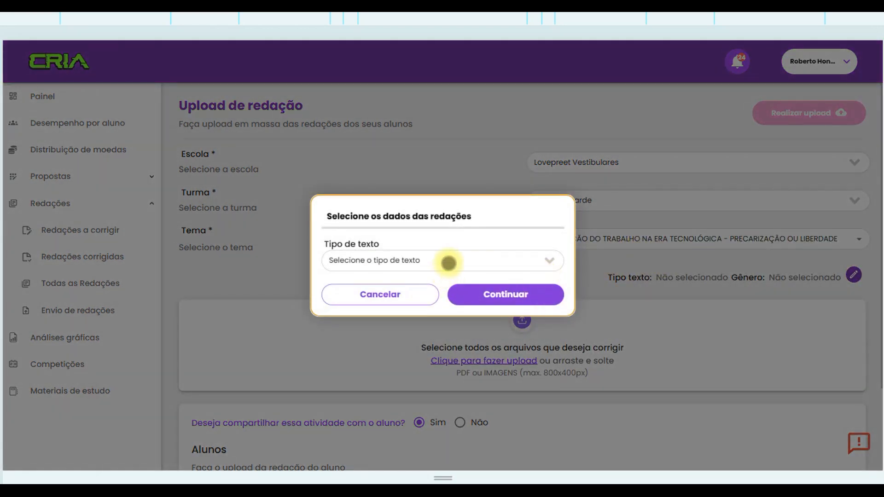
# - Set the essays' text type to Dissertativo and the textual genre to Dissertação Argumentativa (ENEM)
pyautogui.click(449, 263)
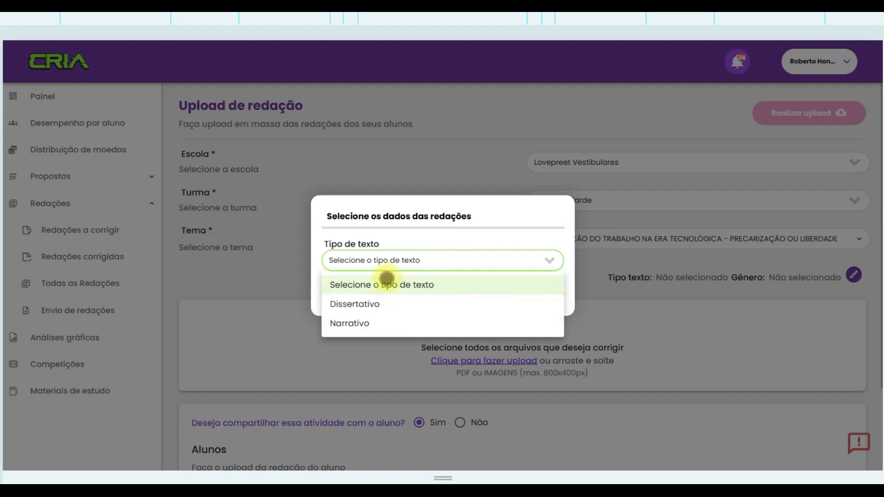
pyautogui.click(369, 304)
pyautogui.click(427, 288)
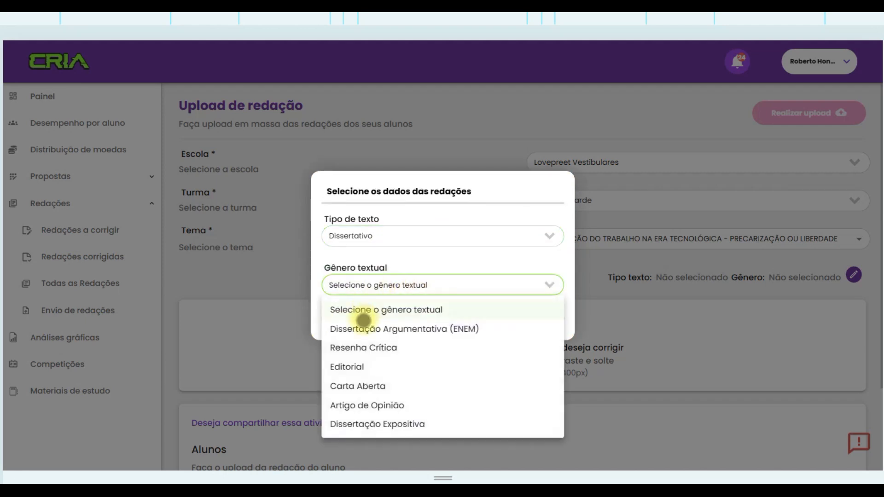
pyautogui.click(392, 329)
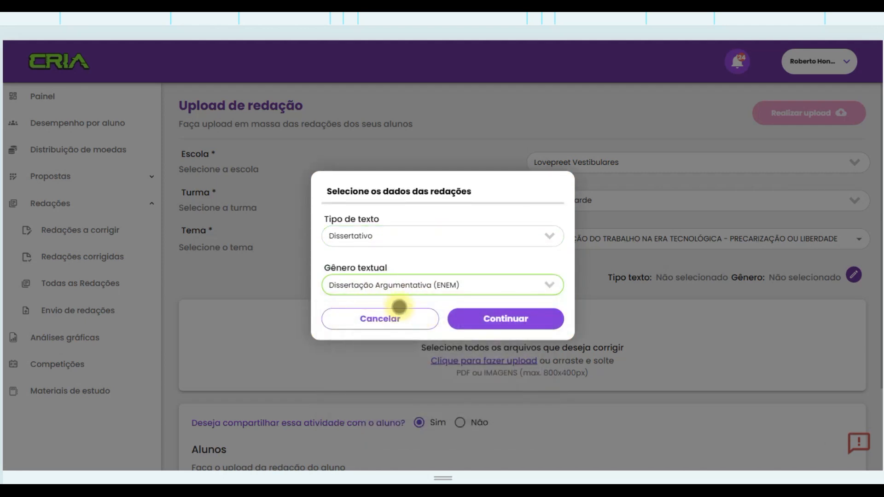
pyautogui.click(506, 320)
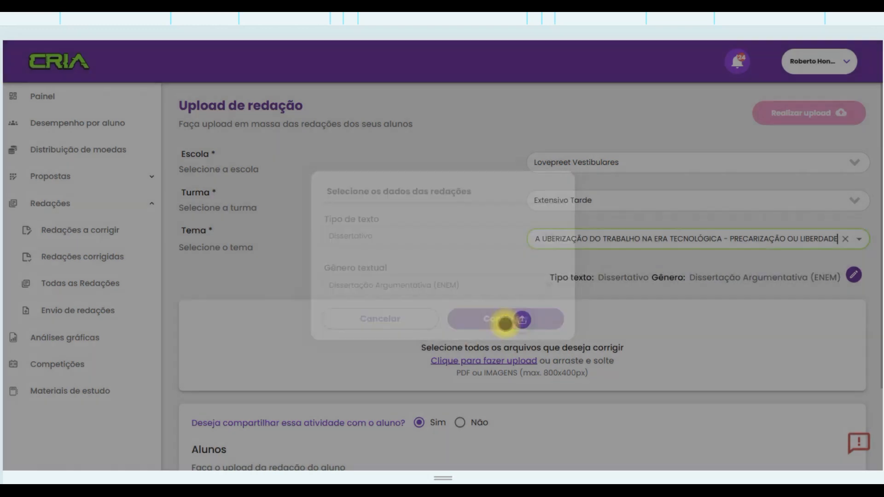
# - Open the essay file picker and browse the tecnologiaunica OneDrive to the folder ocr > testesocr > uberizacao
pyautogui.scroll(-1, 523, 317)
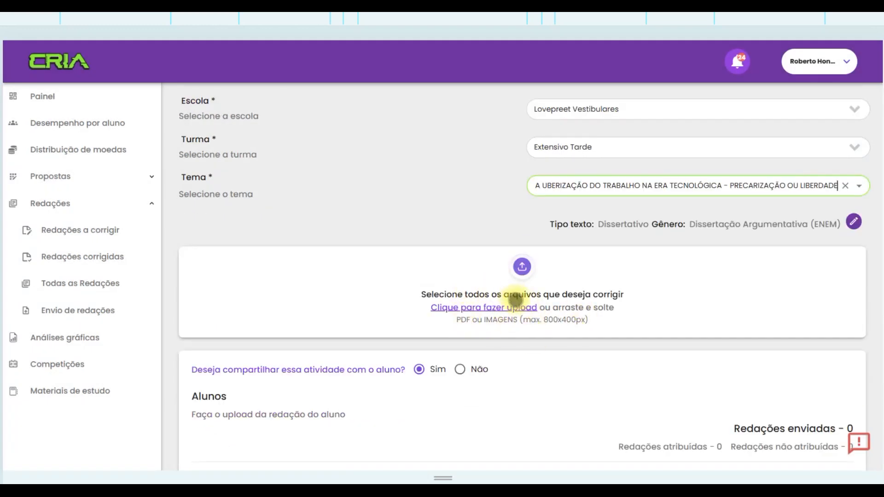
pyautogui.scroll(1, 530, 296)
pyautogui.click(506, 362)
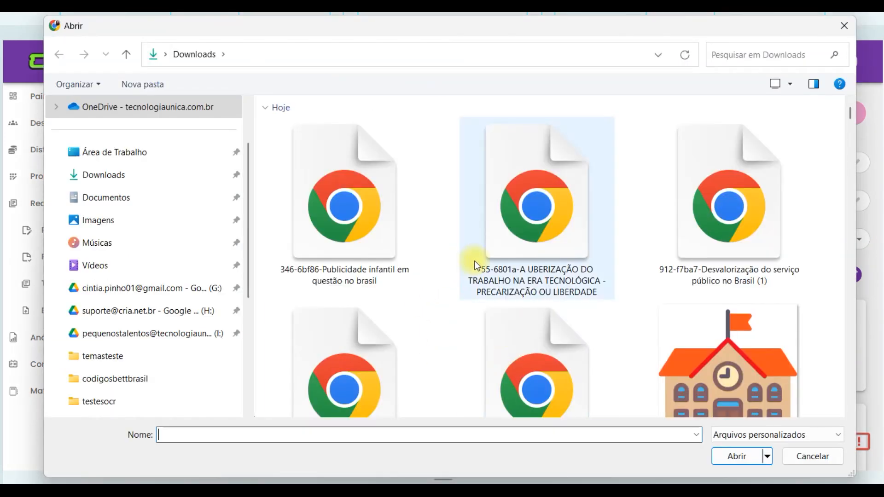
pyautogui.click(159, 115)
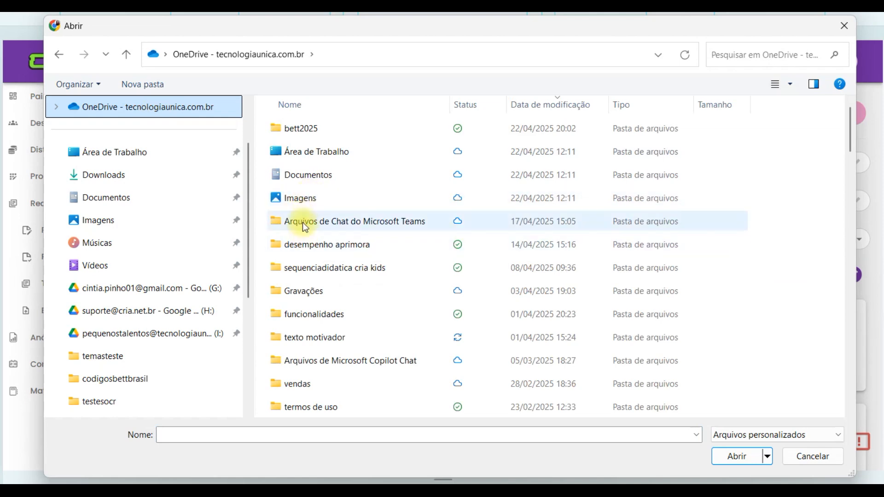
pyautogui.press('o')
pyautogui.doubleClick(285, 125)
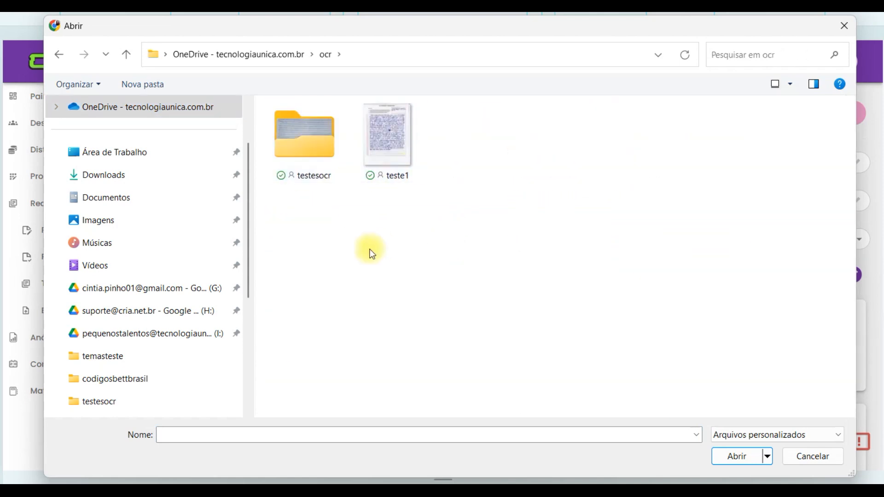
pyautogui.doubleClick(302, 148)
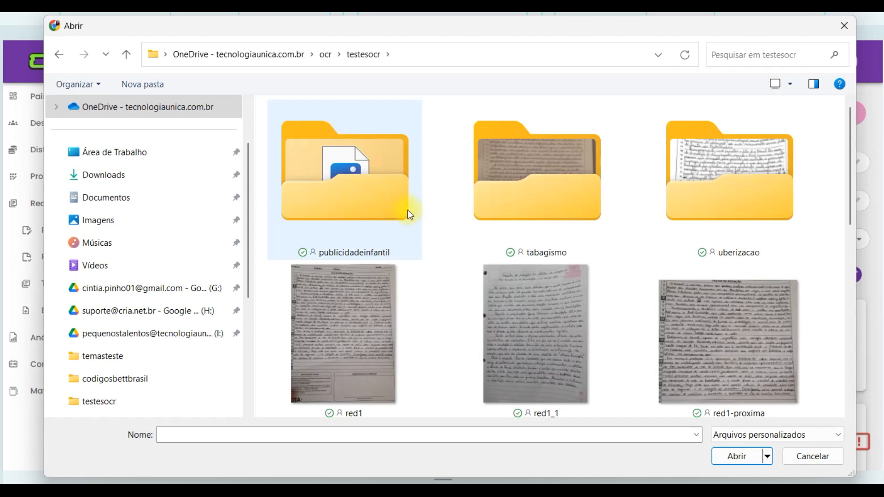
pyautogui.click(745, 192)
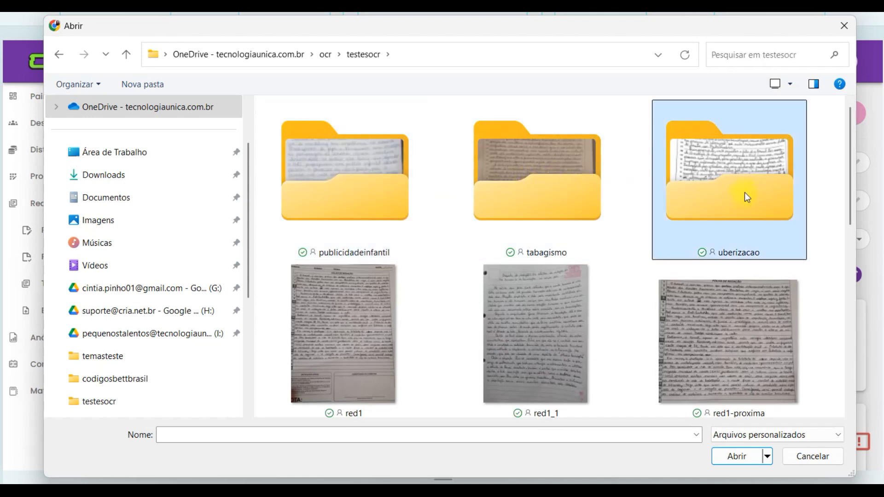
pyautogui.doubleClick(723, 213)
# - Add the essay images uberi3, uberi4, uberiz and uberiz2 to the upload
pyautogui.click(309, 158)
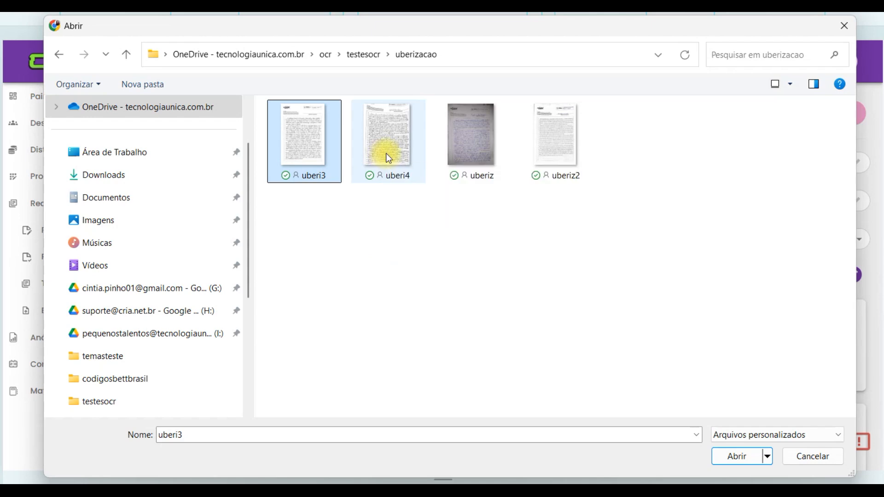
pyautogui.keyDown('ctrl'); pyautogui.click(387, 158); pyautogui.keyUp('ctrl')
pyautogui.keyDown('ctrl'); pyautogui.click(490, 150); pyautogui.keyUp('ctrl')
pyautogui.keyDown('ctrl'); pyautogui.click(570, 161); pyautogui.keyUp('ctrl')
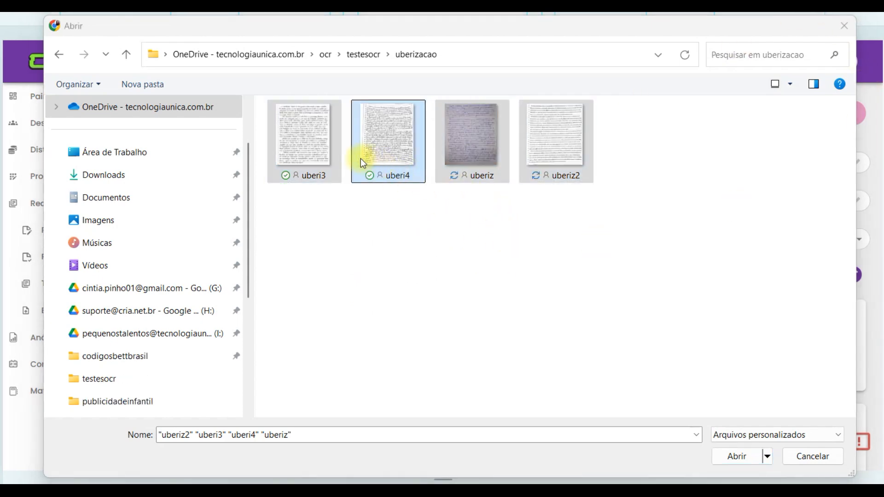
pyautogui.click(330, 173)
pyautogui.keyDown('ctrl'); pyautogui.click(401, 165); pyautogui.keyUp('ctrl')
pyautogui.keyDown('ctrl'); pyautogui.click(484, 162); pyautogui.keyUp('ctrl')
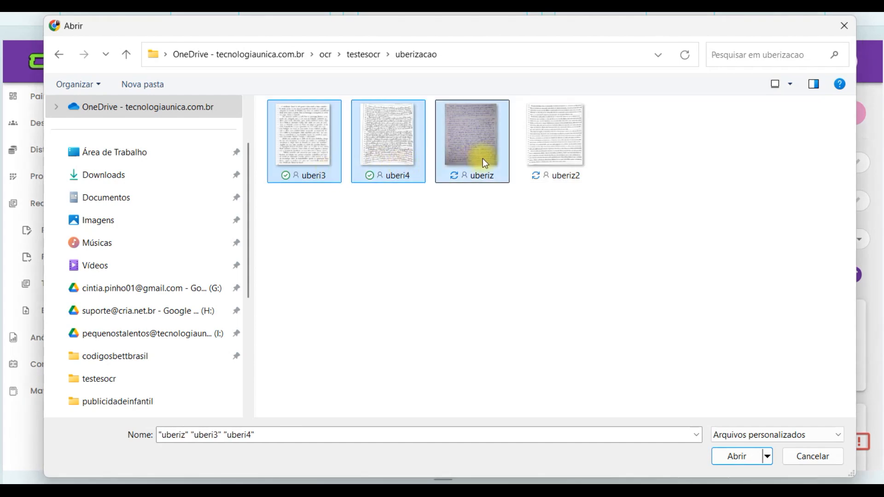
pyautogui.keyDown('ctrl'); pyautogui.click(555, 157); pyautogui.keyUp('ctrl')
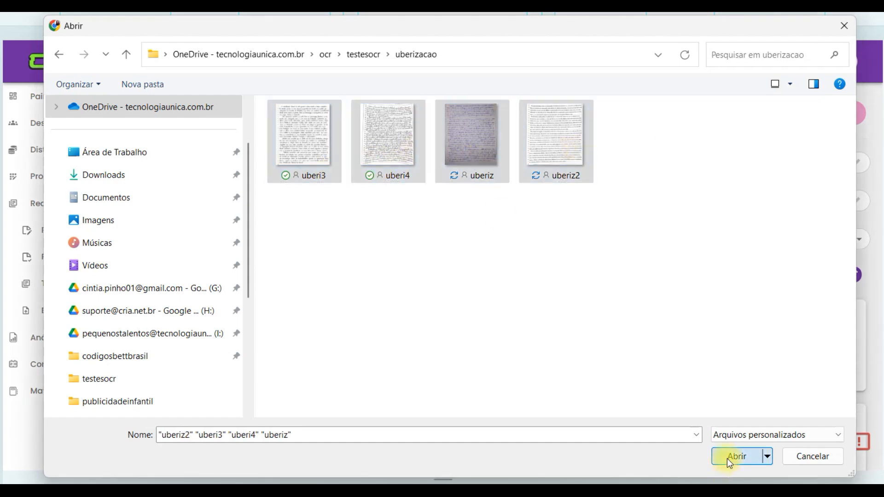
pyautogui.click(727, 458)
# - Preview the essays uberi3.jpeg and uberi4.jpeg to identify their authors, closing each preview
pyautogui.scroll(-5, 659, 295)
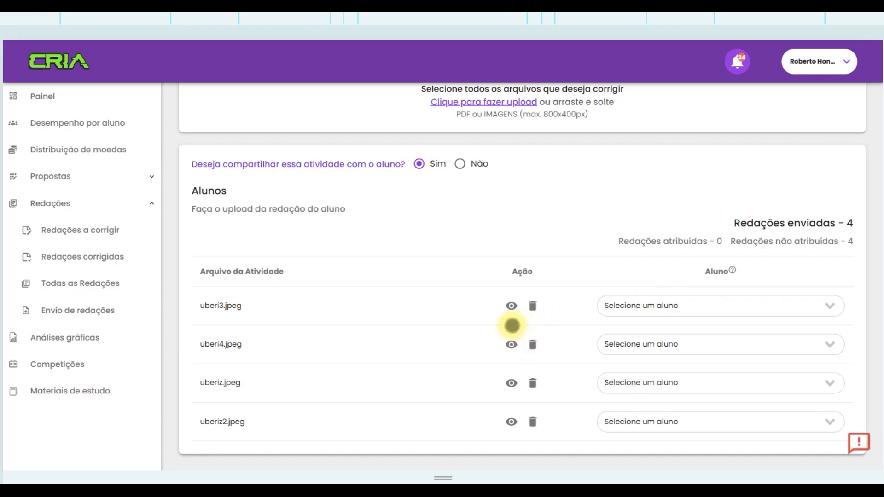
pyautogui.click(512, 307)
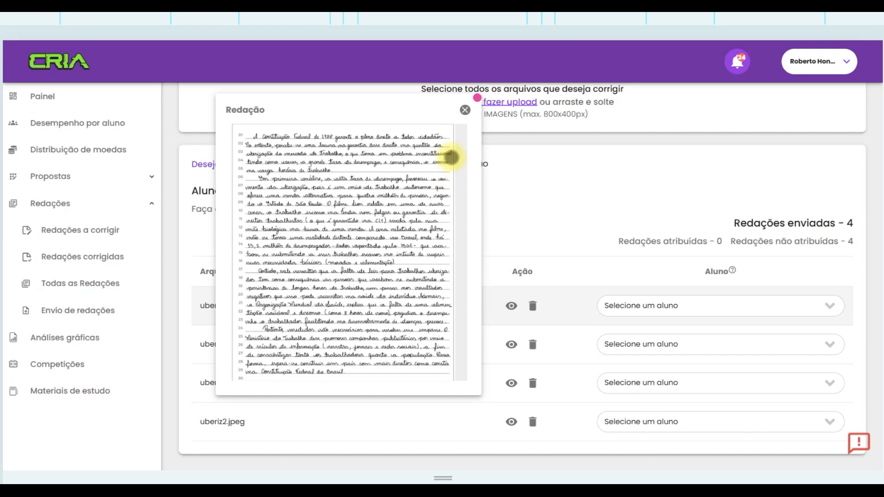
pyautogui.press('Escape')
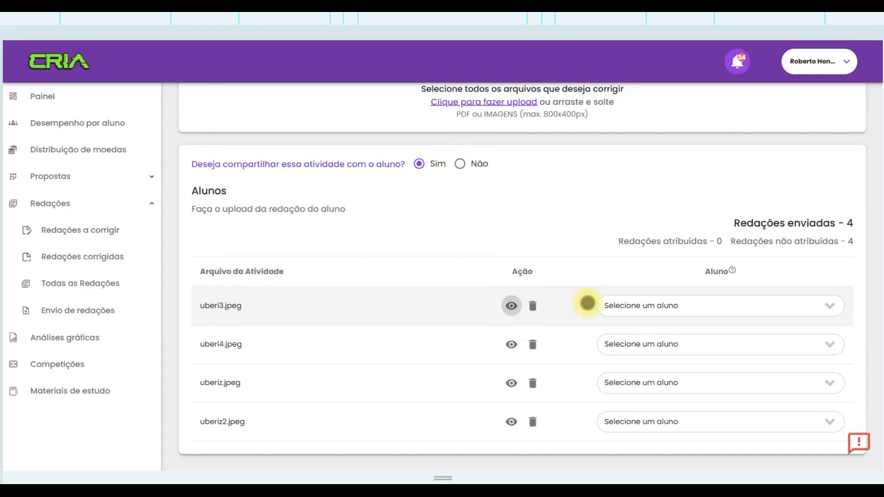
pyautogui.click(512, 344)
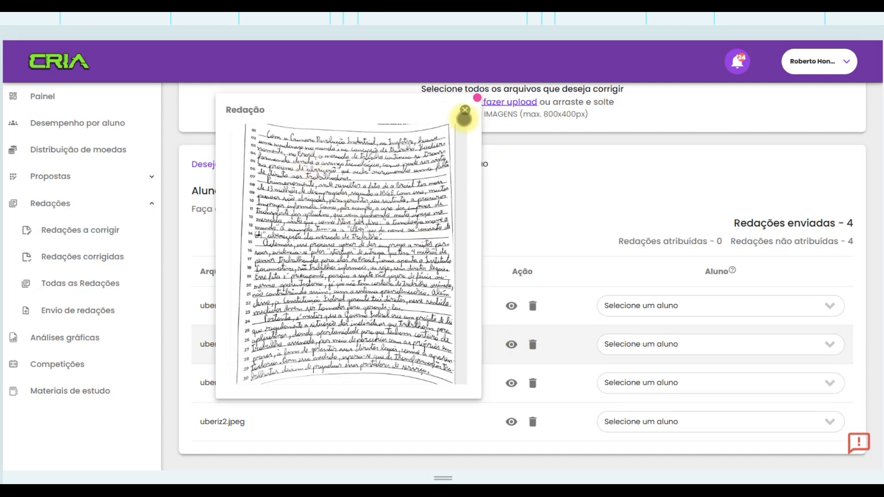
pyautogui.click(464, 111)
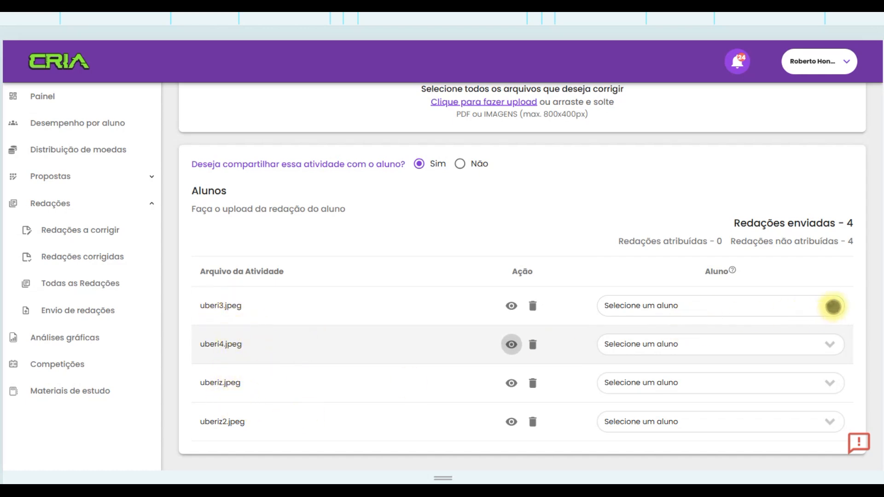
# - Assign uberi3.jpeg, uberi4.jpeg and uberiz.jpeg, in that order, each to the first student still available
pyautogui.click(831, 306)
pyautogui.click(654, 349)
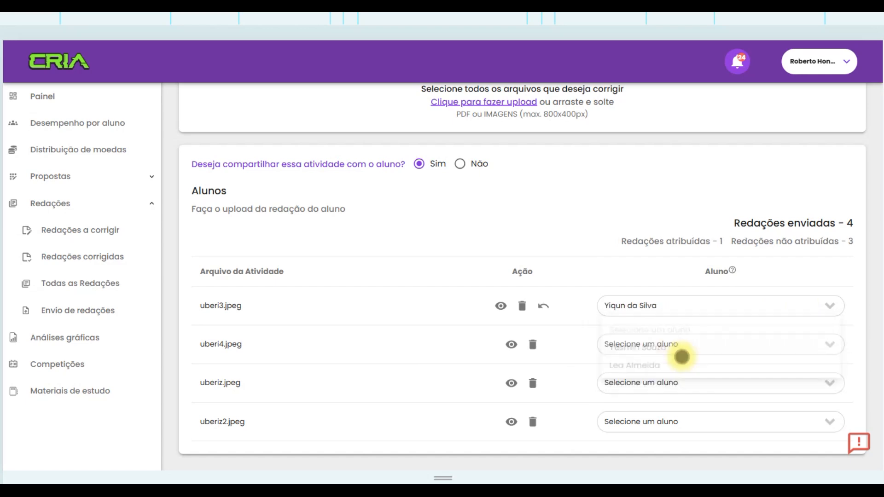
pyautogui.click(673, 343)
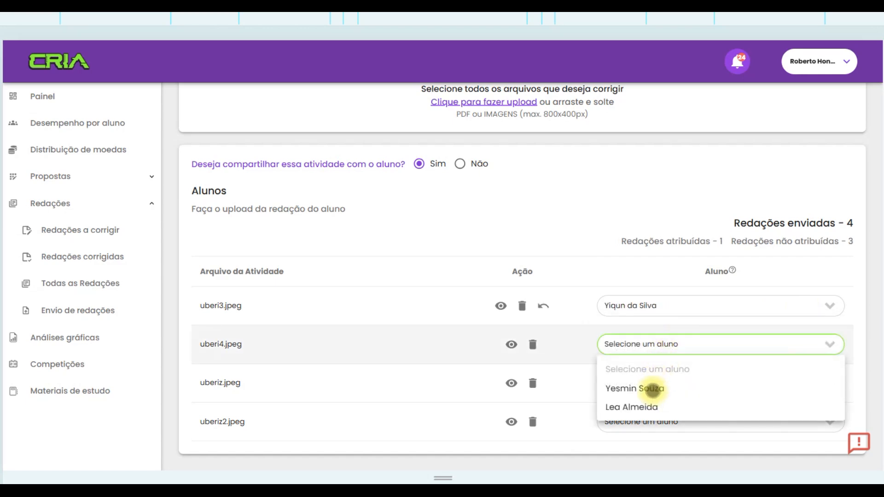
pyautogui.click(653, 389)
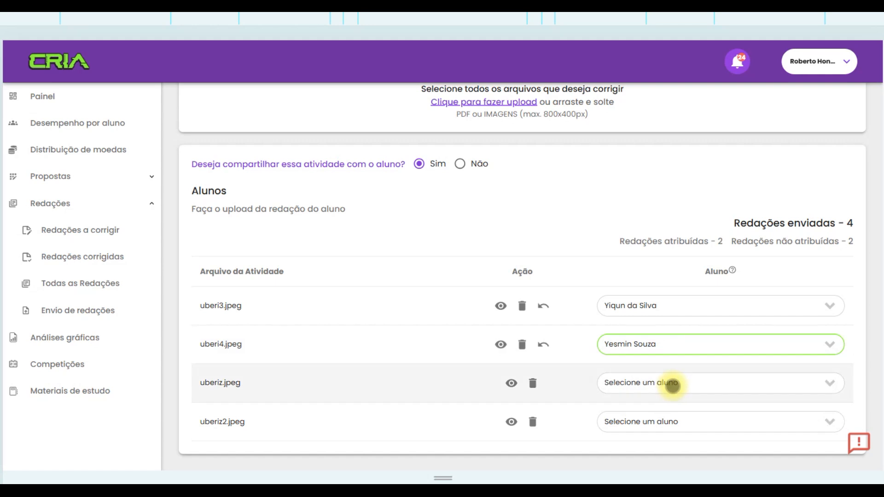
pyautogui.click(671, 385)
pyautogui.click(639, 427)
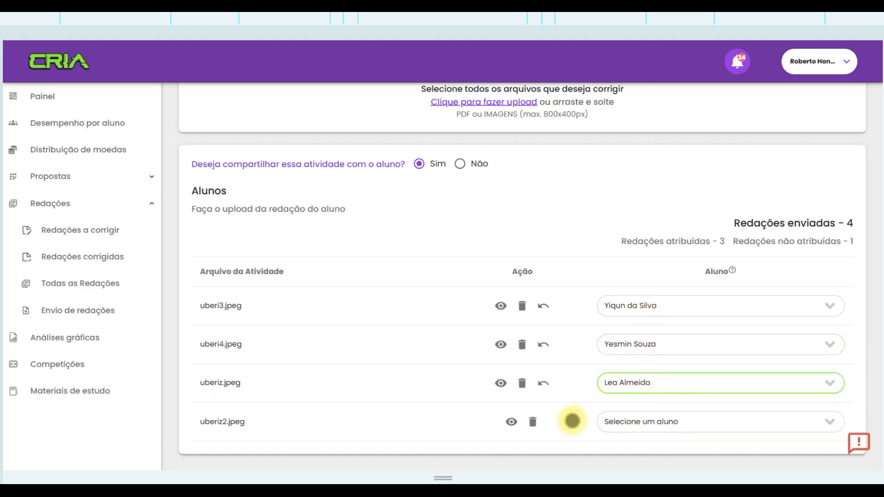
# - Bring up the deletion of the unassigned essay uberiz2.jpeg, cancel it, and preview that essay instead
pyautogui.click(533, 422)
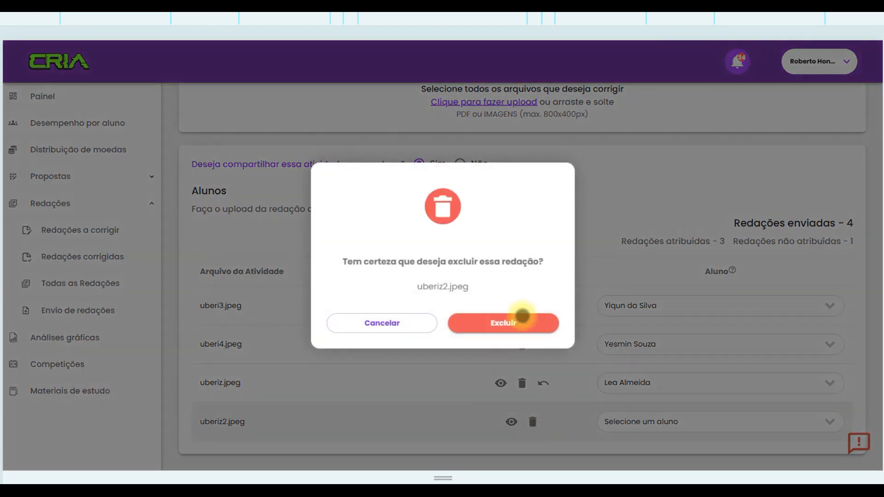
pyautogui.click(389, 323)
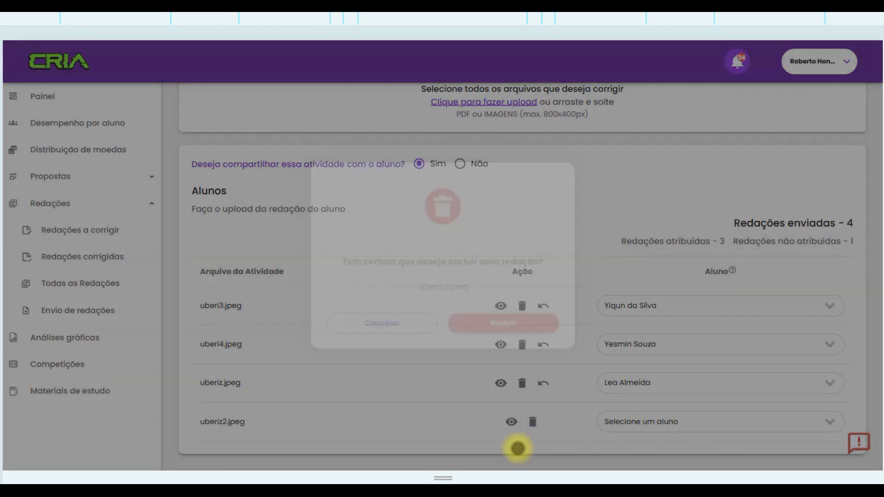
pyautogui.click(507, 422)
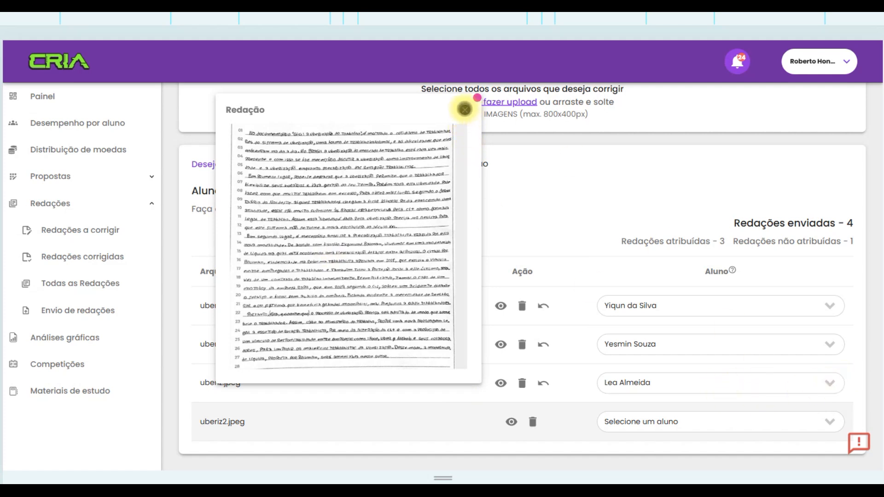
pyautogui.click(464, 109)
# - Delete uberiz.jpeg from the essay list and assign uberiz2.jpeg to the student it had been assigned to
pyautogui.click(822, 387)
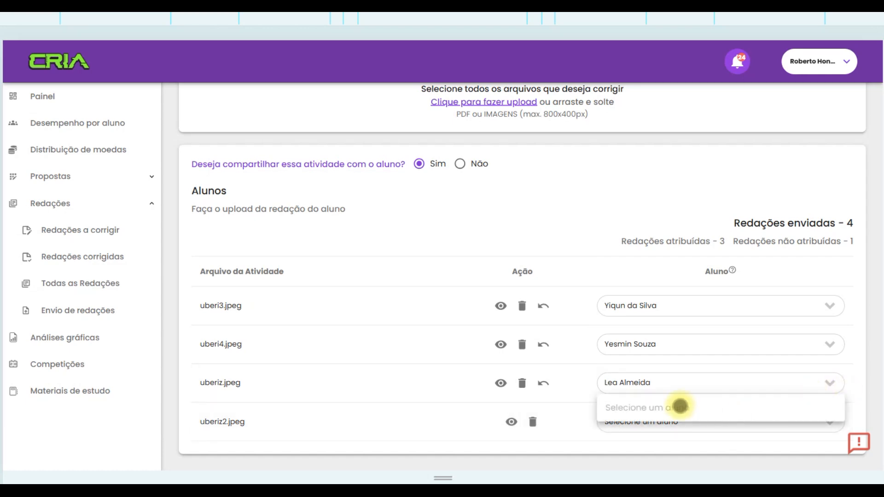
pyautogui.click(523, 385)
pyautogui.click(523, 385)
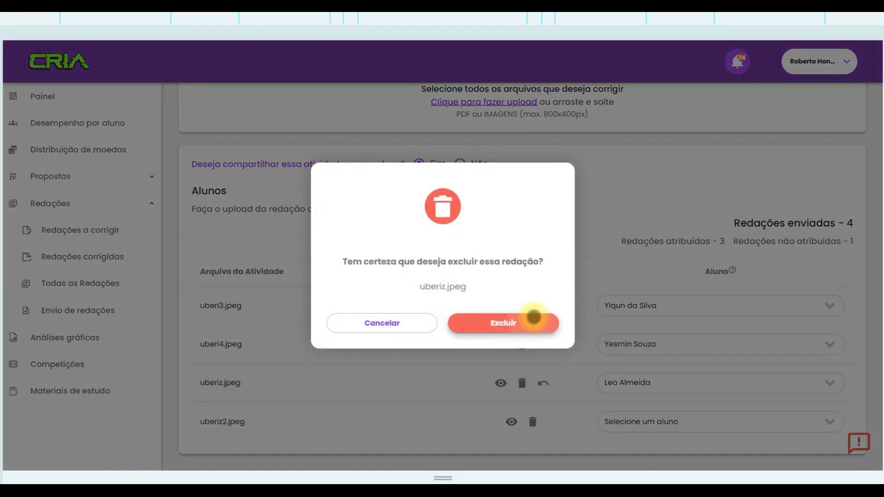
pyautogui.click(533, 318)
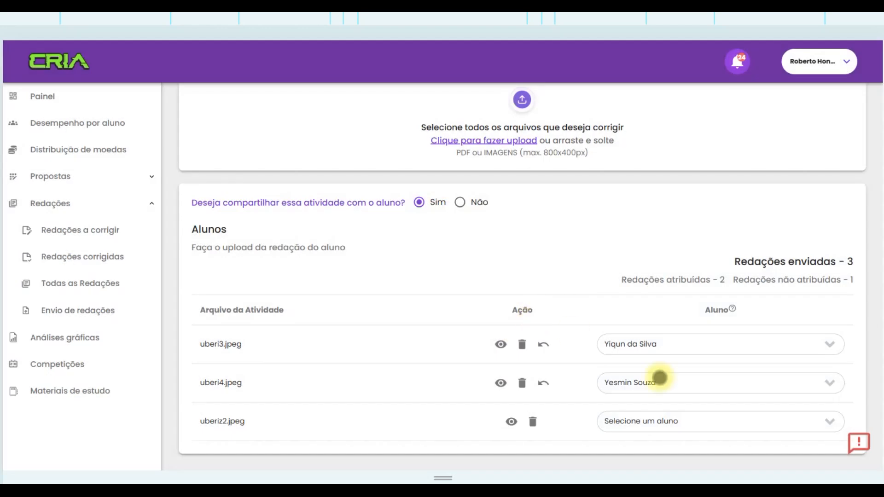
pyautogui.click(752, 419)
pyautogui.click(655, 449)
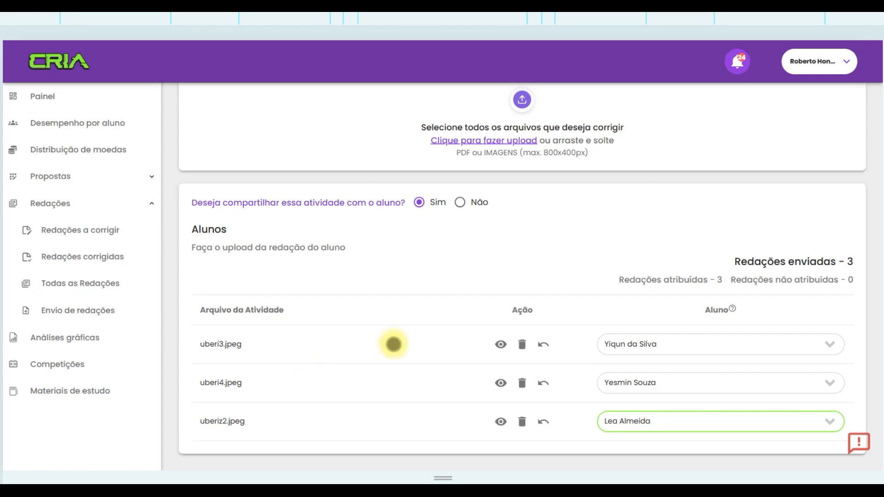
# - Review the upload form's class and theme settings, the student sharing option, and each essay's student assignment
pyautogui.scroll(1, 348, 360)
pyautogui.scroll(-1, 348, 359)
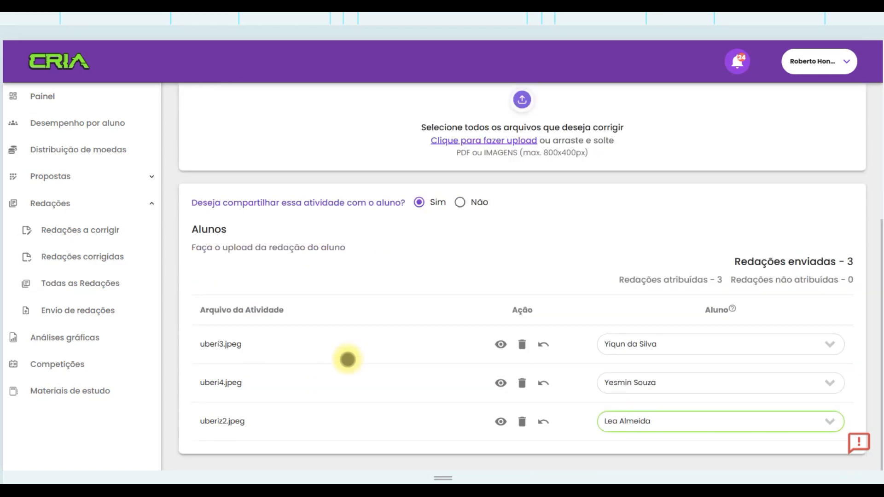
pyautogui.scroll(1, 348, 359)
pyautogui.scroll(-1, 343, 357)
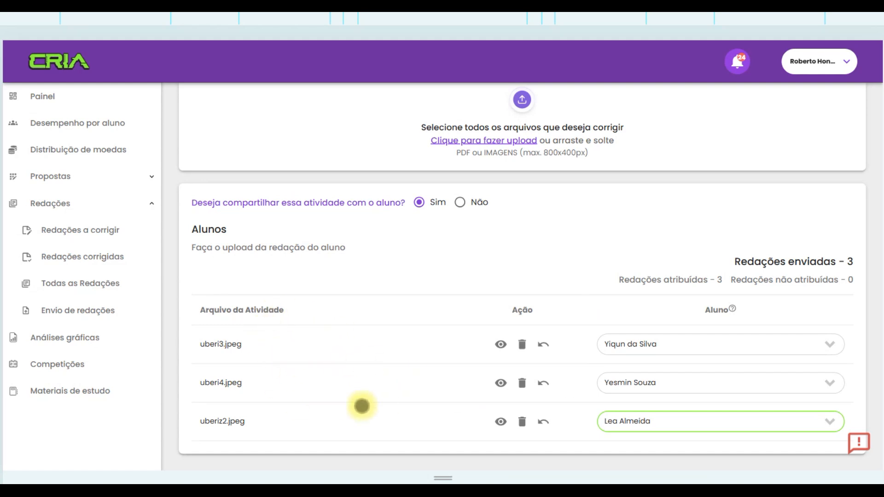
pyautogui.scroll(2, 410, 400)
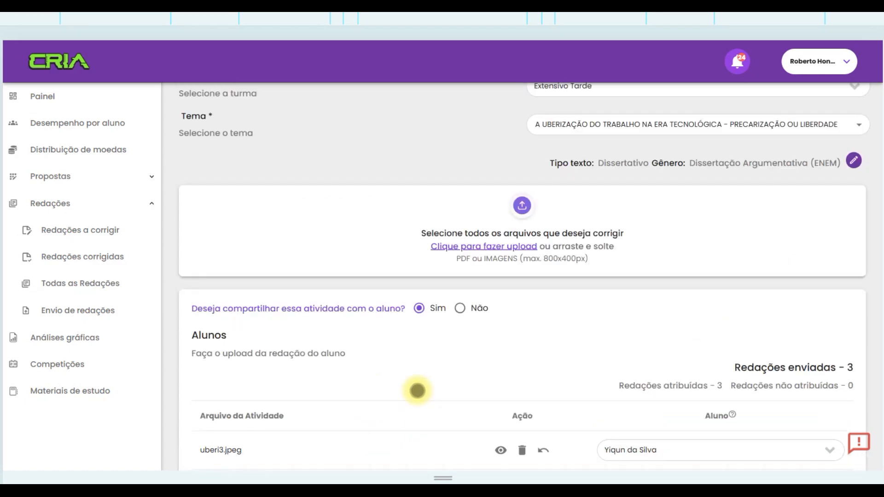
pyautogui.scroll(2, 418, 391)
pyautogui.scroll(-4, 418, 391)
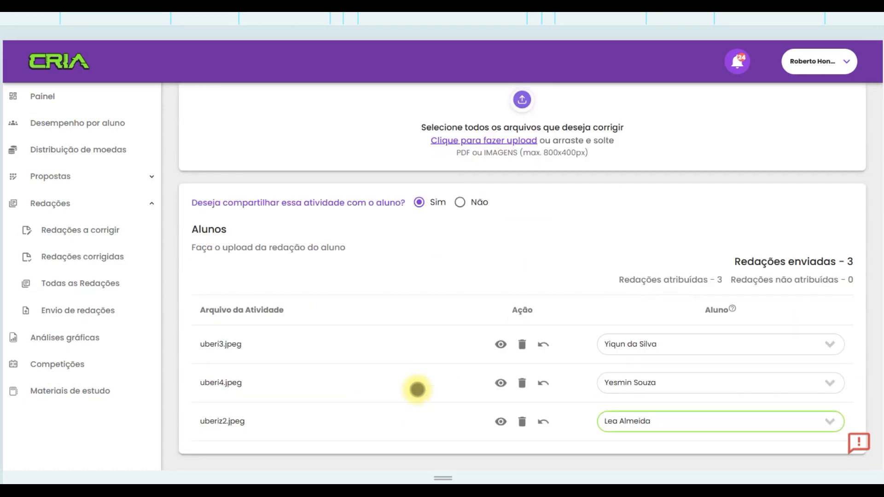
pyautogui.scroll(1, 413, 382)
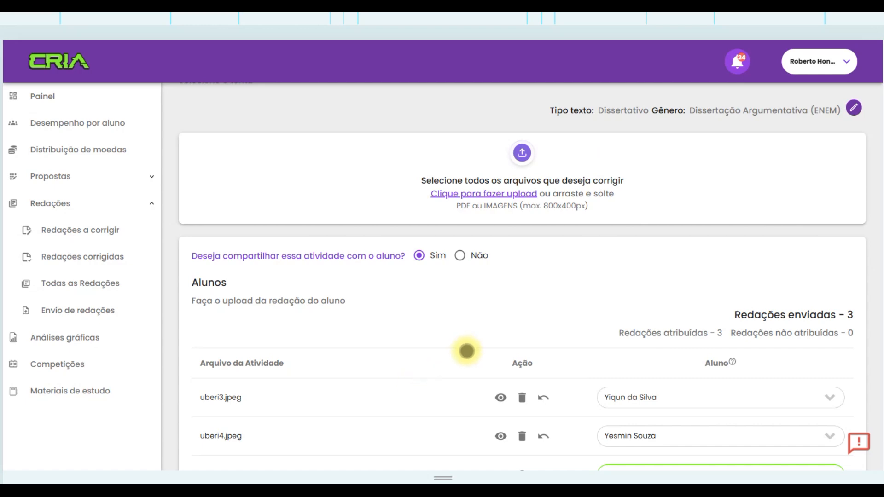
pyautogui.scroll(-1, 412, 367)
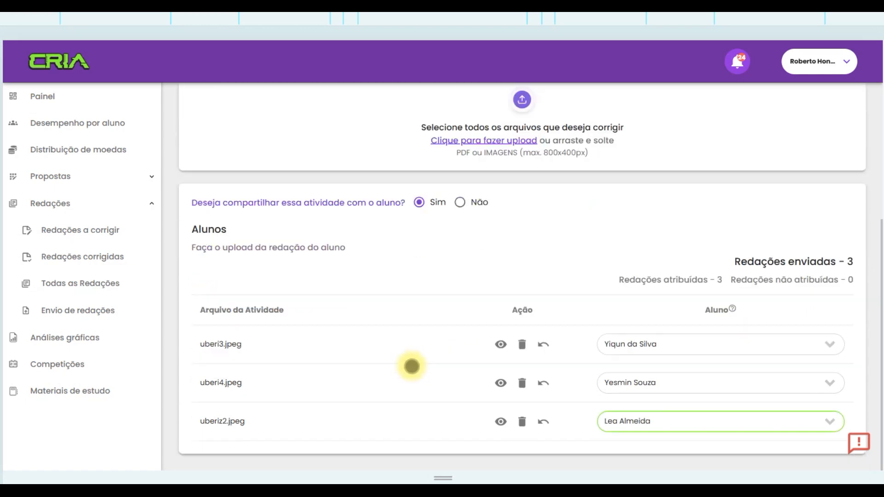
pyautogui.scroll(4, 412, 366)
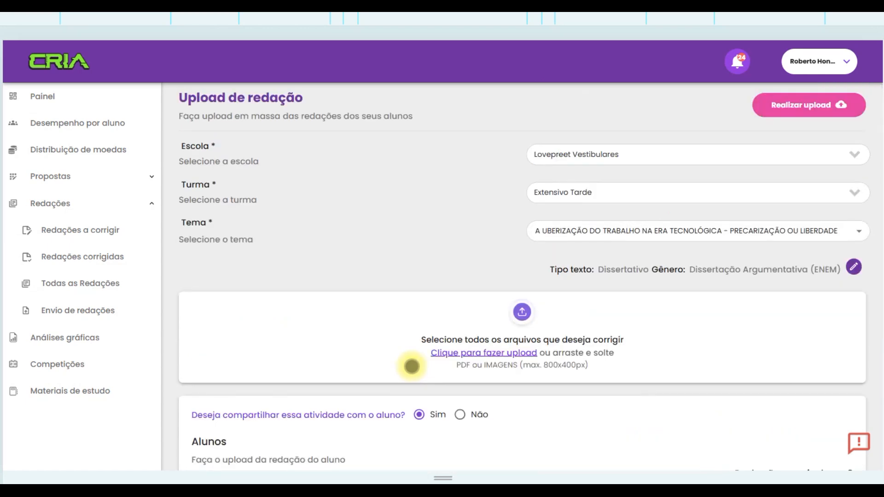
pyautogui.scroll(-3, 412, 367)
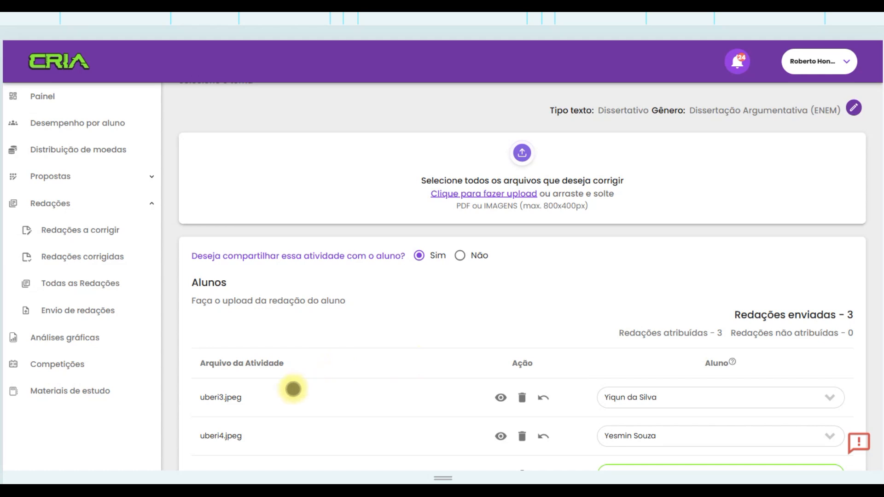
pyautogui.scroll(-1, 291, 391)
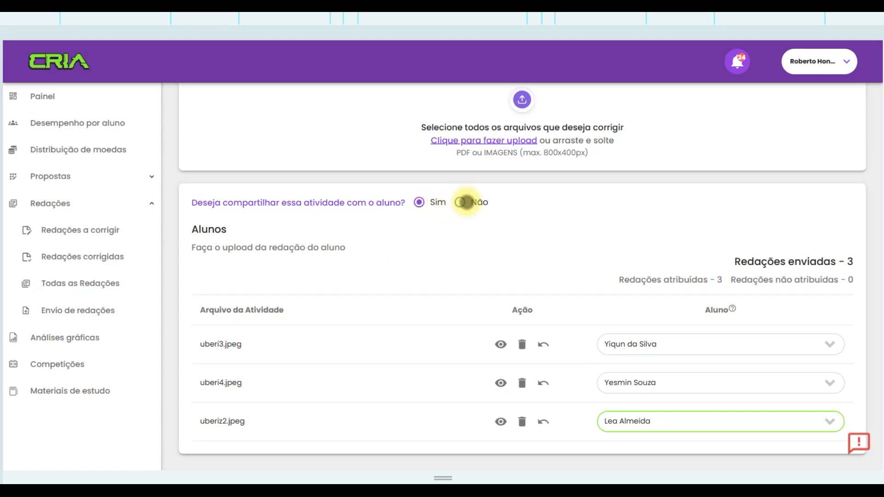
# - Keep sharing with students set to Sim, upload the assigned essays, and continue to their digitization
pyautogui.click(462, 201)
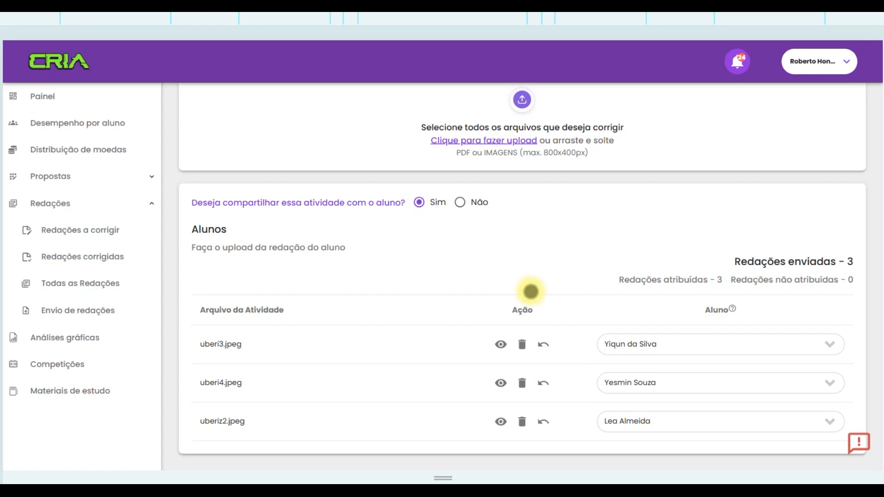
pyautogui.scroll(2, 531, 290)
pyautogui.scroll(2, 531, 290)
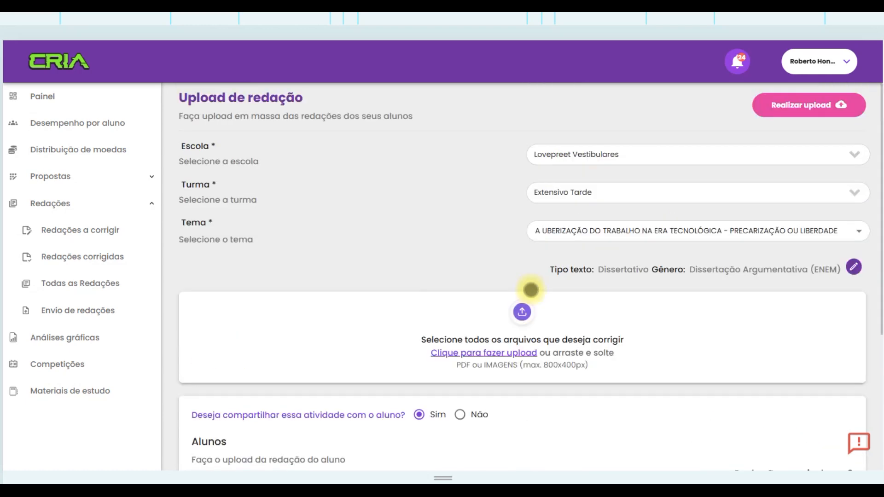
pyautogui.scroll(-5, 531, 290)
pyautogui.scroll(2, 531, 291)
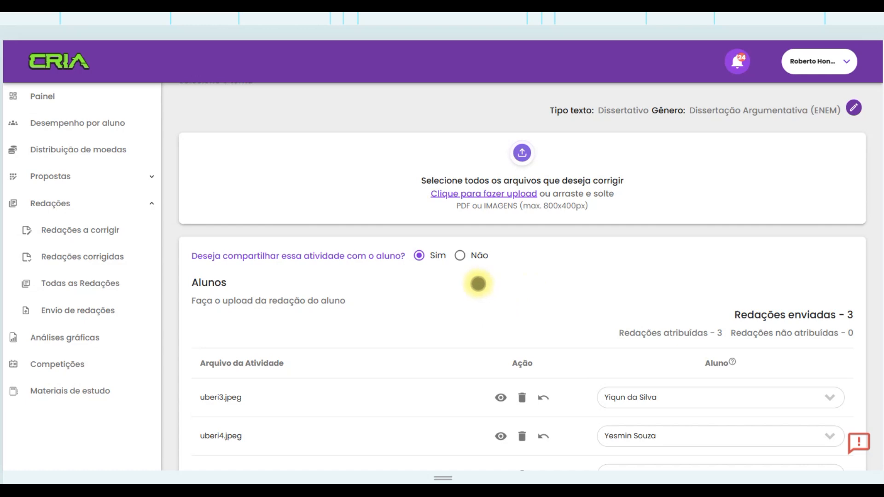
pyautogui.scroll(-1, 480, 285)
pyautogui.scroll(5, 602, 314)
pyautogui.click(800, 115)
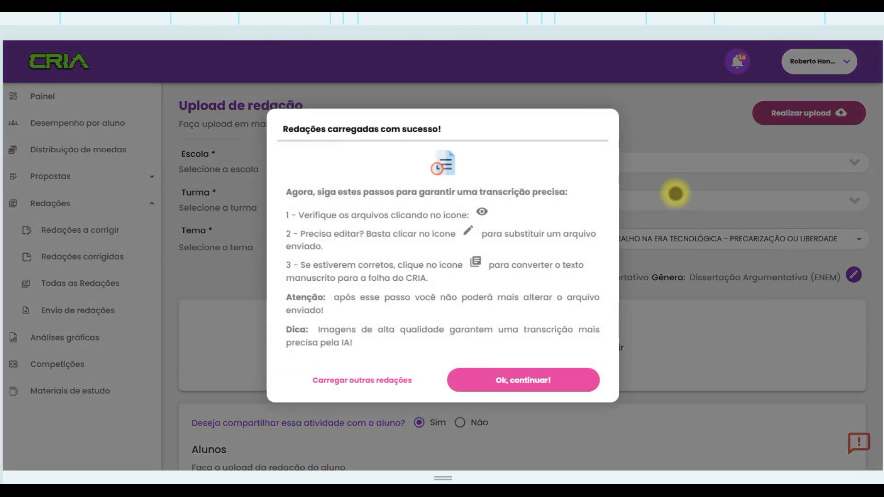
pyautogui.click(509, 378)
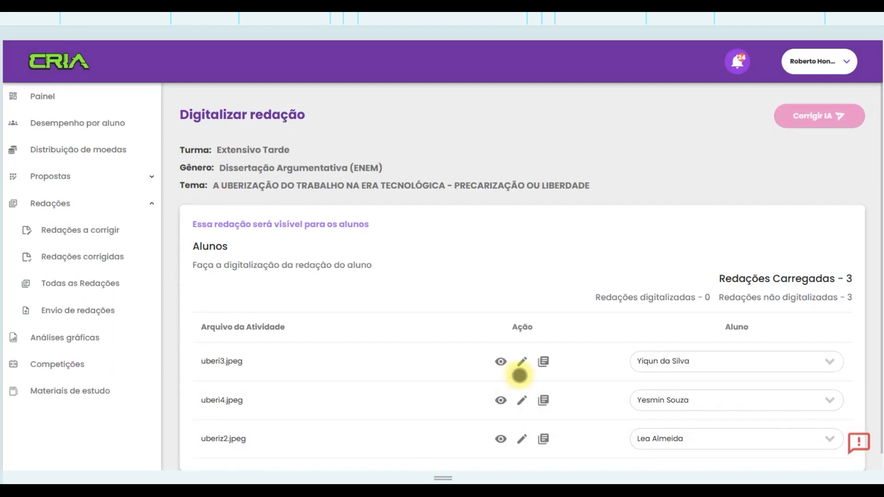
# - Review the uploaded essays in the digitization list and digitize uberiz2.jpeg
pyautogui.scroll(-1, 516, 376)
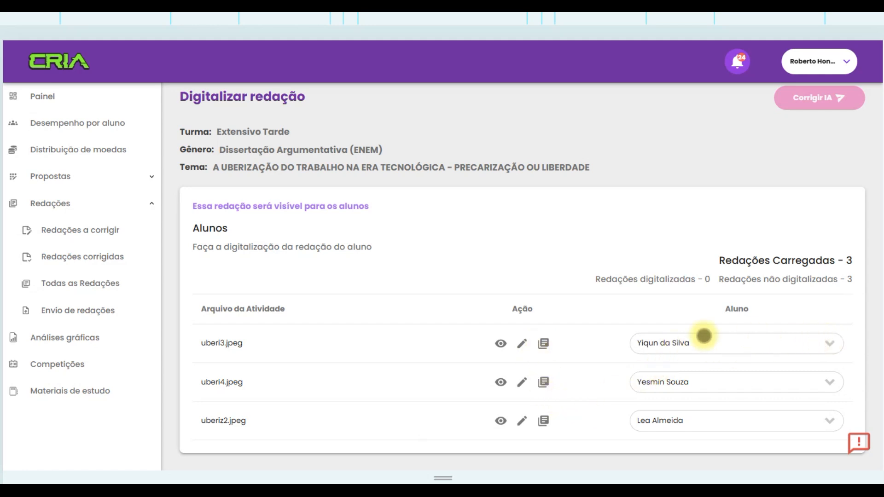
pyautogui.scroll(1, 657, 374)
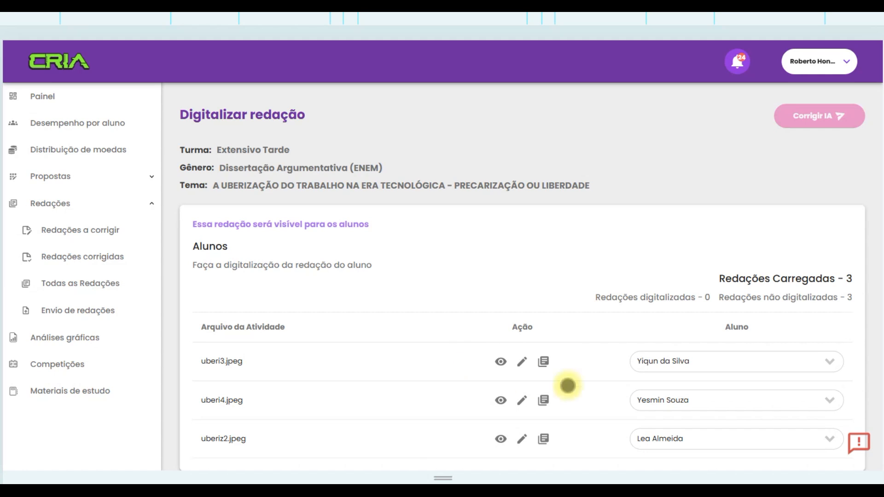
pyautogui.scroll(-1, 531, 312)
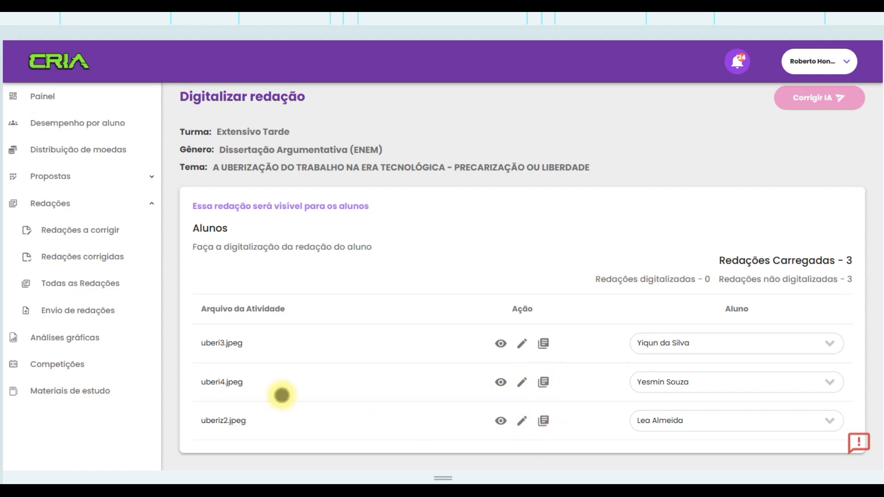
pyautogui.click(548, 421)
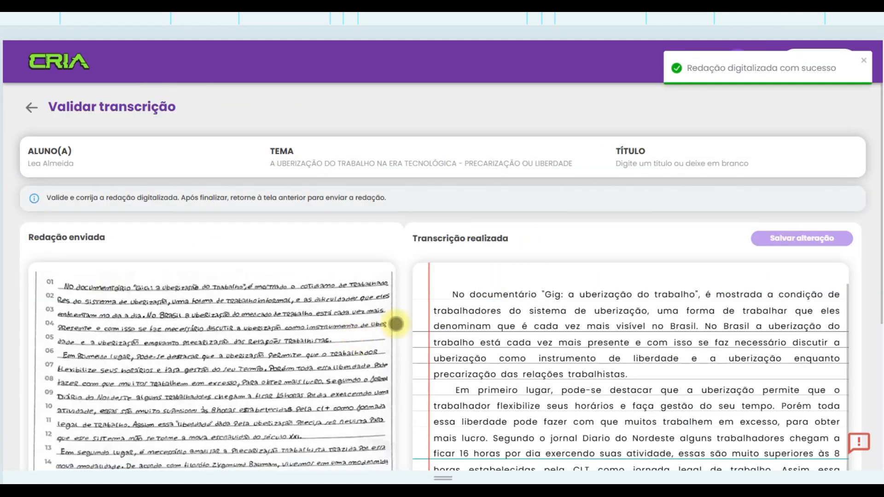
# - Compare the handwritten essay in uberiz2.jpeg with its transcription from the first paragraph to the last
pyautogui.scroll(-3, 395, 322)
pyautogui.scroll(1, 513, 316)
pyautogui.scroll(2, 492, 322)
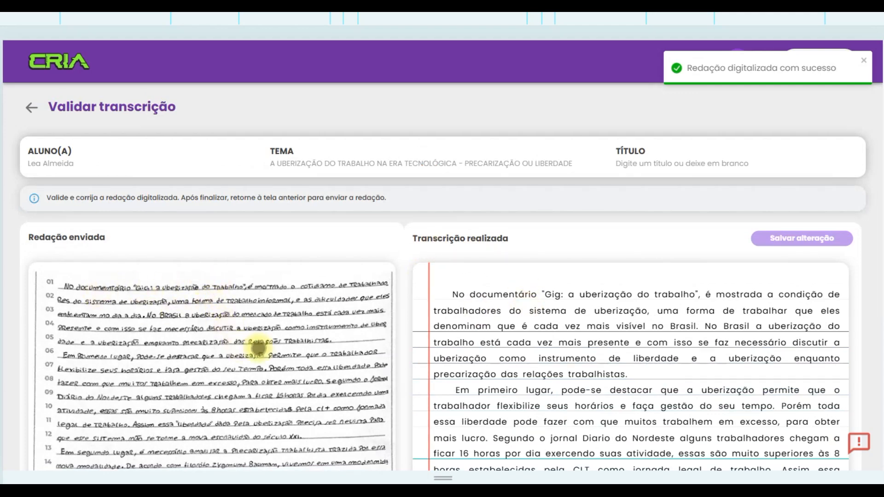
pyautogui.scroll(-5, 627, 327)
pyautogui.scroll(-3, 599, 300)
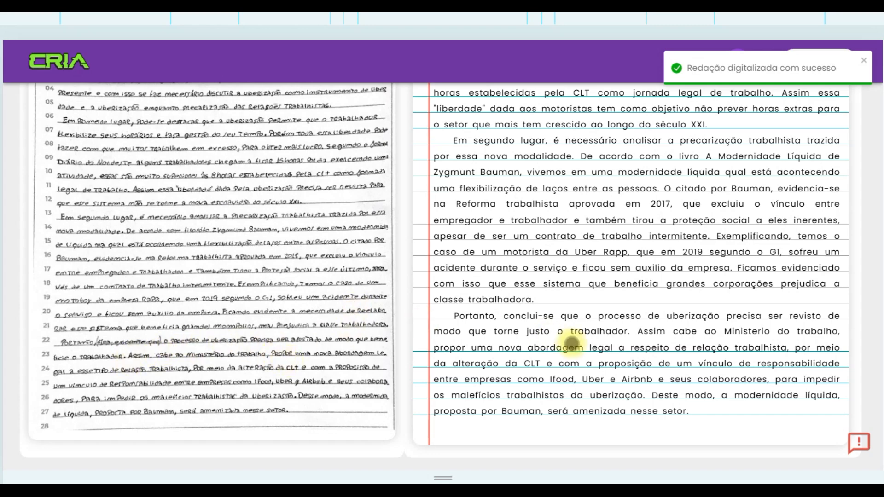
pyautogui.scroll(4, 347, 361)
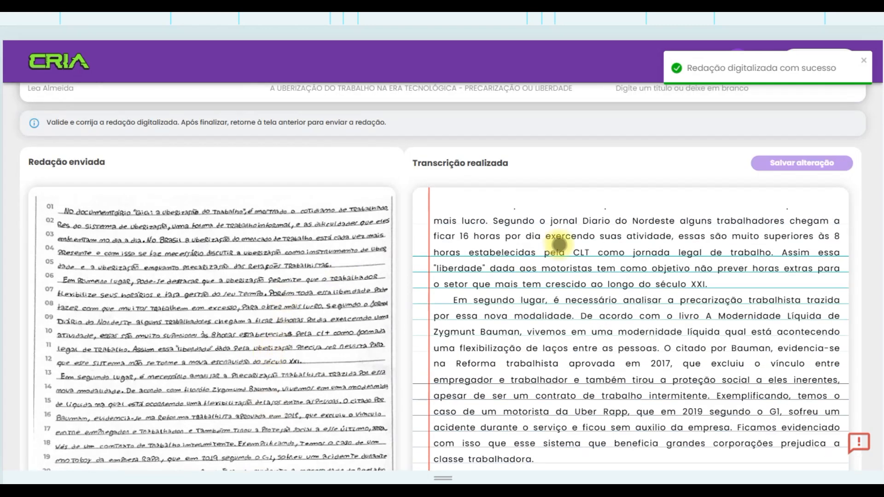
pyautogui.scroll(3, 569, 281)
pyautogui.scroll(2, 569, 282)
pyautogui.scroll(-2, 237, 335)
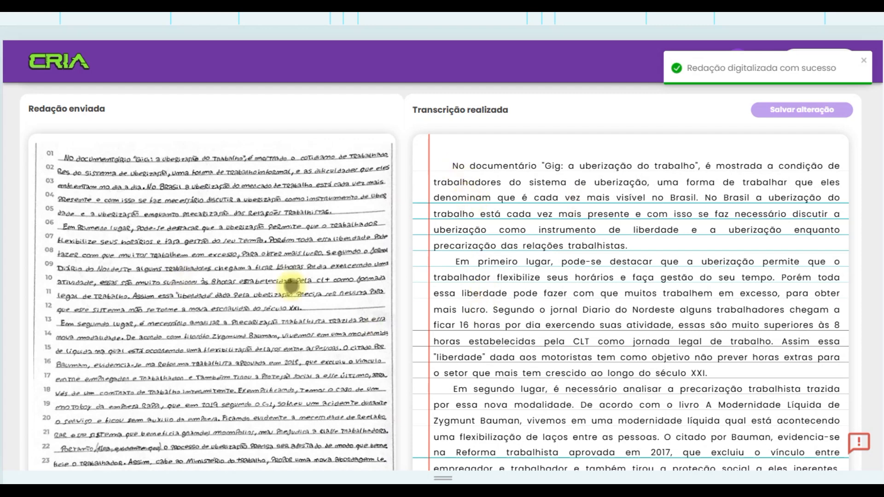
pyautogui.scroll(-2, 226, 231)
pyautogui.scroll(2, 251, 276)
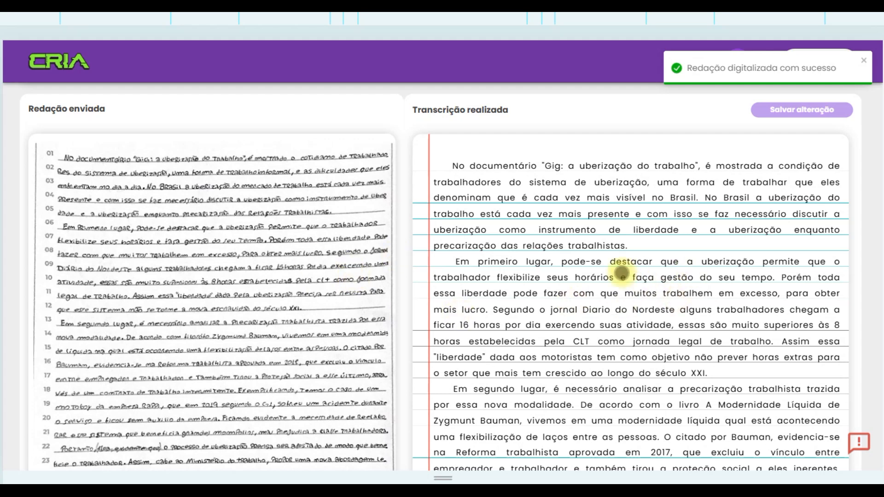
# - Try a paragraph break before "e faça gestão do seu tempo" in the transcription's second paragraph, and remove it again
pyautogui.click(623, 275)
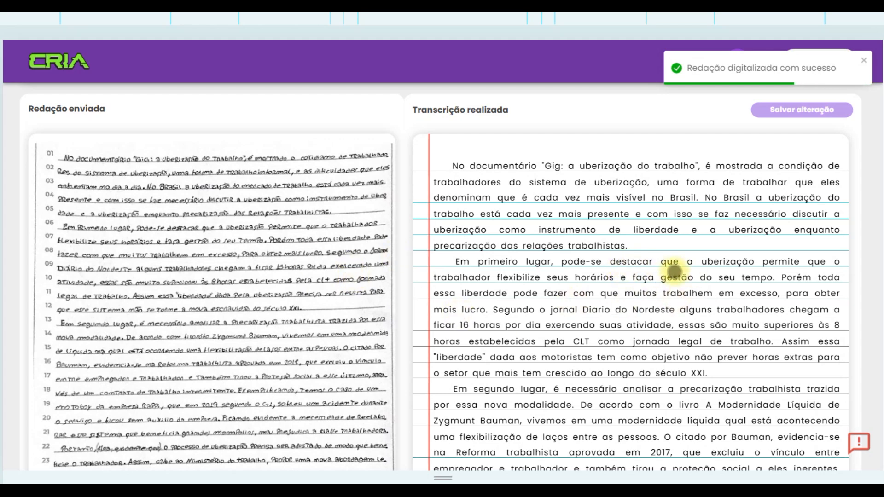
pyautogui.press('Return')
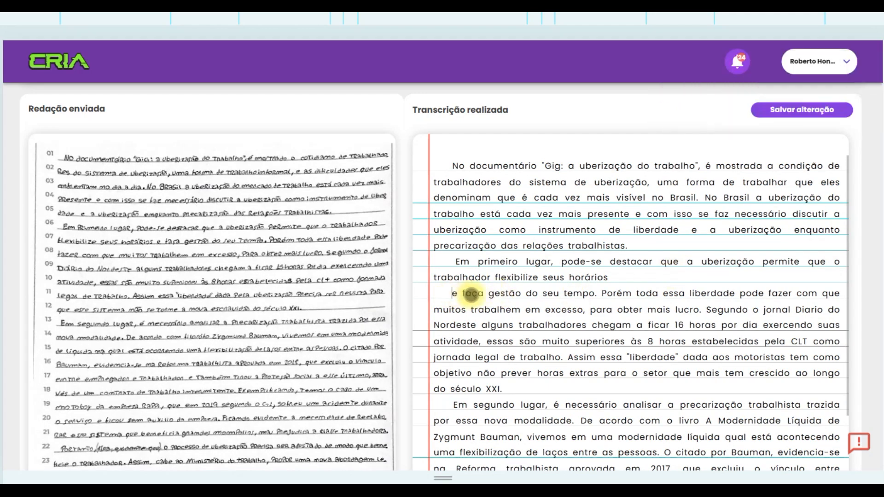
pyautogui.press('BackSpace')
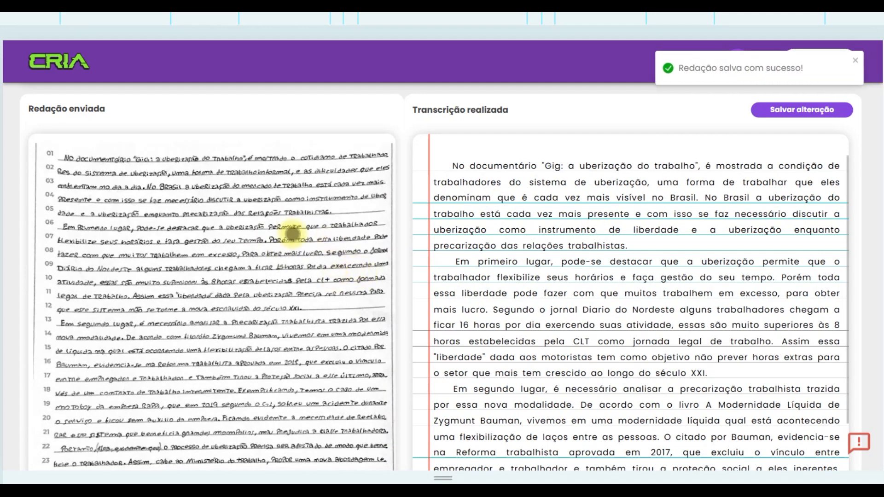
# - Return from the uberiz2.jpeg transcription to the digitization list and digitize uberi3.jpeg
pyautogui.scroll(-5, 584, 271)
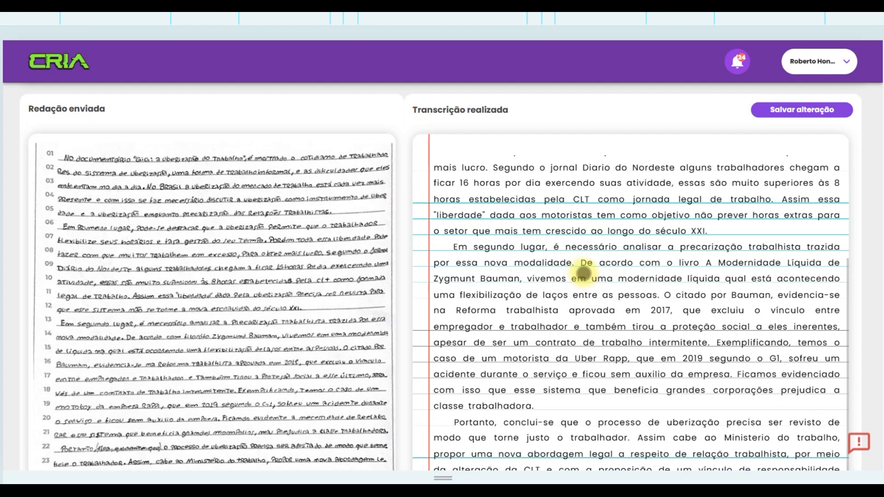
pyautogui.scroll(10, 691, 235)
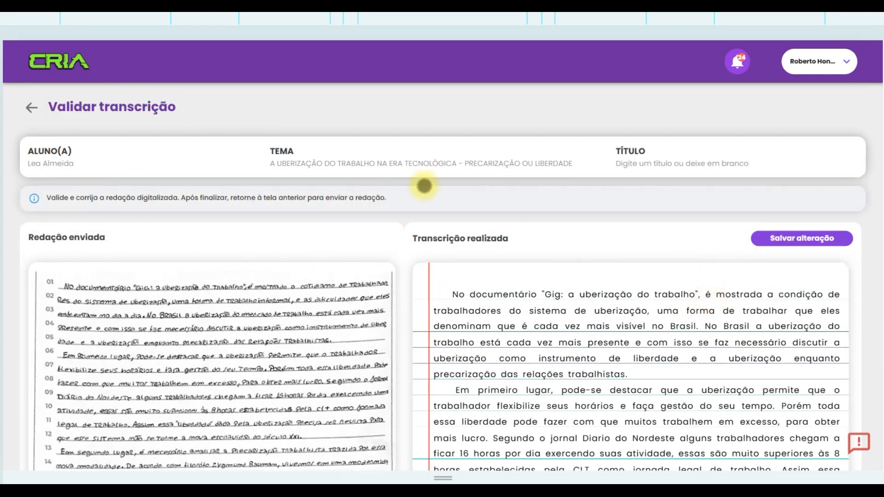
pyautogui.click(26, 106)
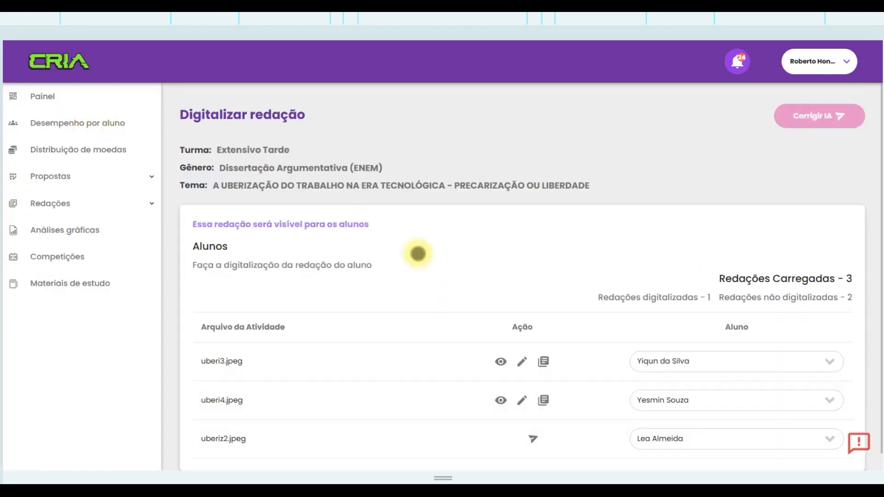
pyautogui.scroll(-1, 599, 327)
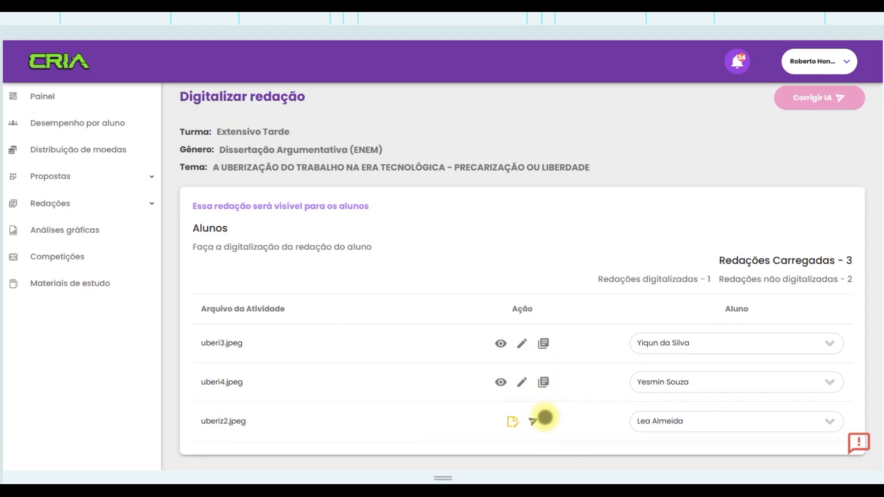
pyautogui.click(545, 343)
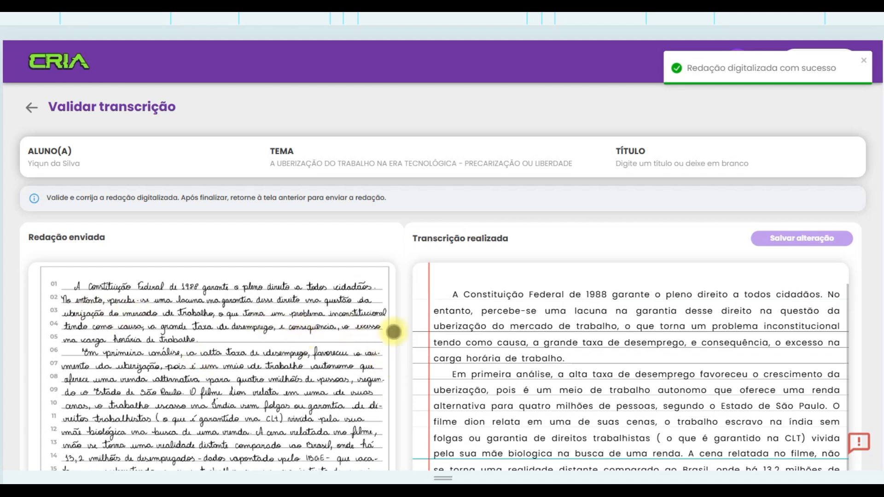
# - Compare the full handwritten essay in uberi3.jpeg with its transcription
pyautogui.scroll(-3, 652, 330)
pyautogui.scroll(-5, 644, 367)
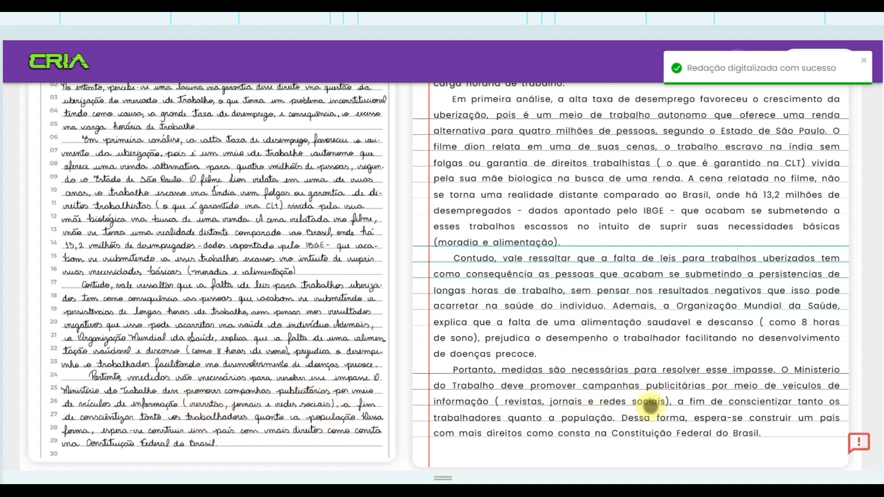
pyautogui.scroll(5, 559, 374)
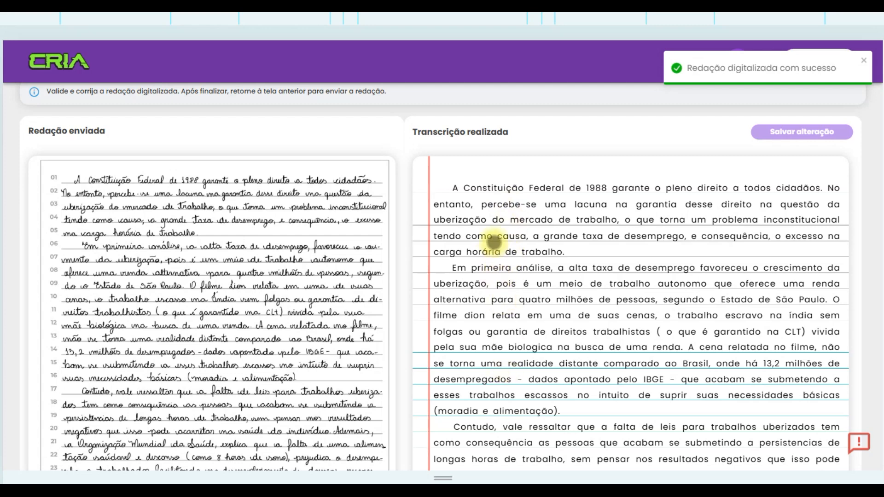
pyautogui.scroll(-5, 493, 221)
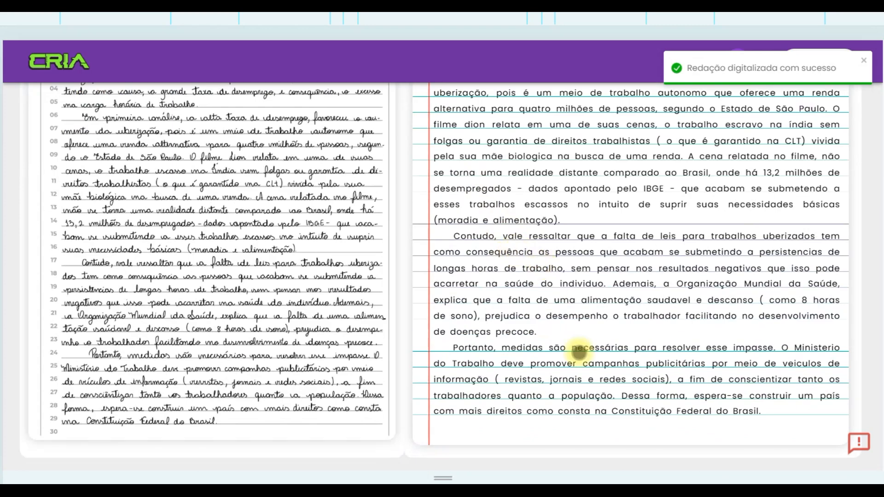
pyautogui.scroll(5, 533, 302)
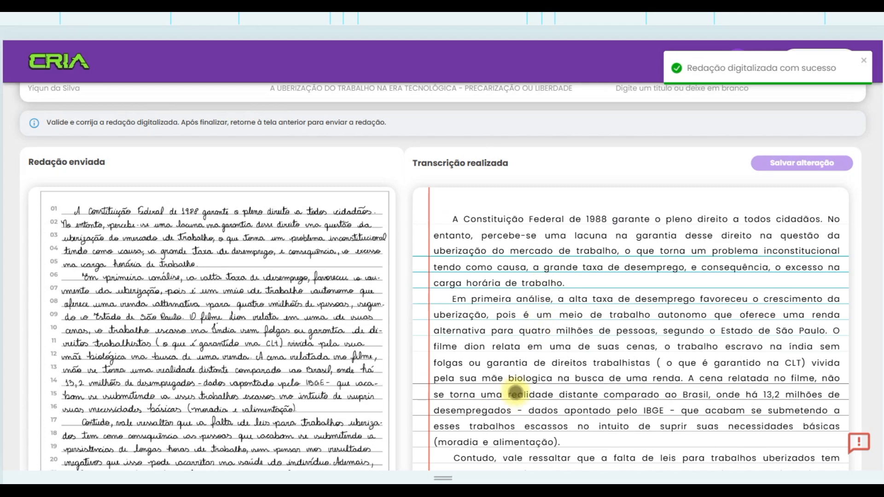
pyautogui.scroll(-3, 534, 308)
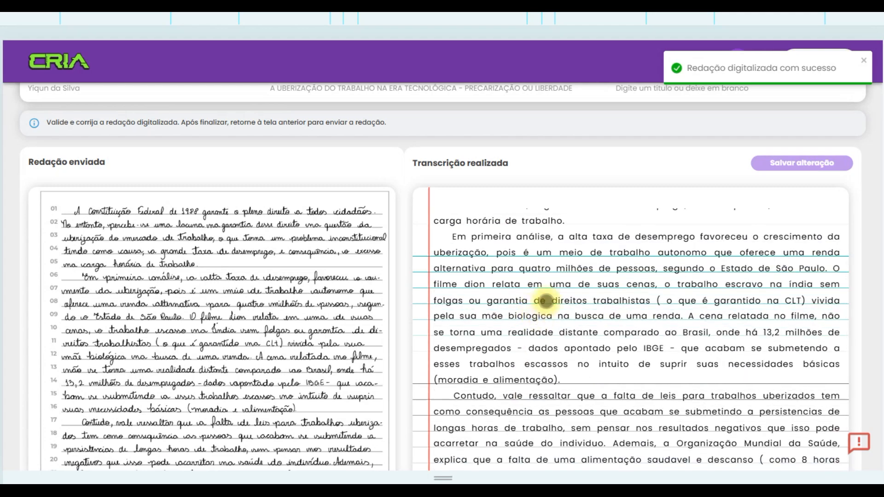
pyautogui.scroll(-3, 543, 300)
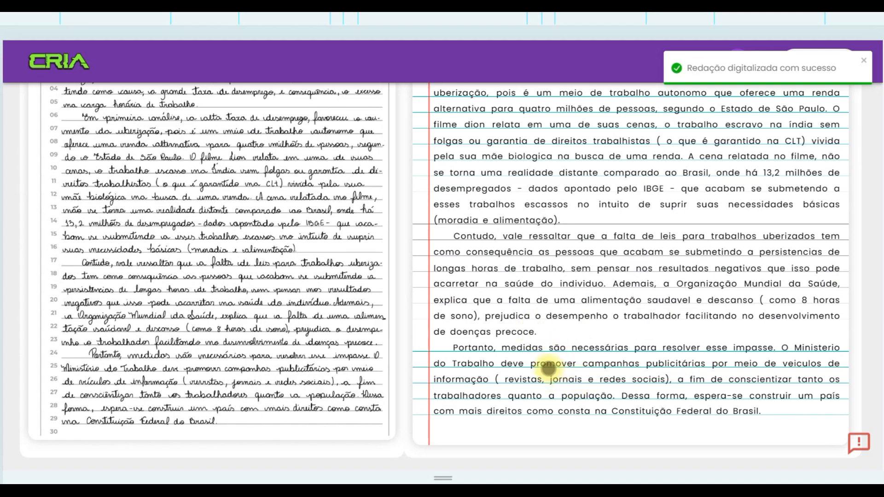
pyautogui.scroll(2, 546, 371)
pyautogui.scroll(5, 532, 322)
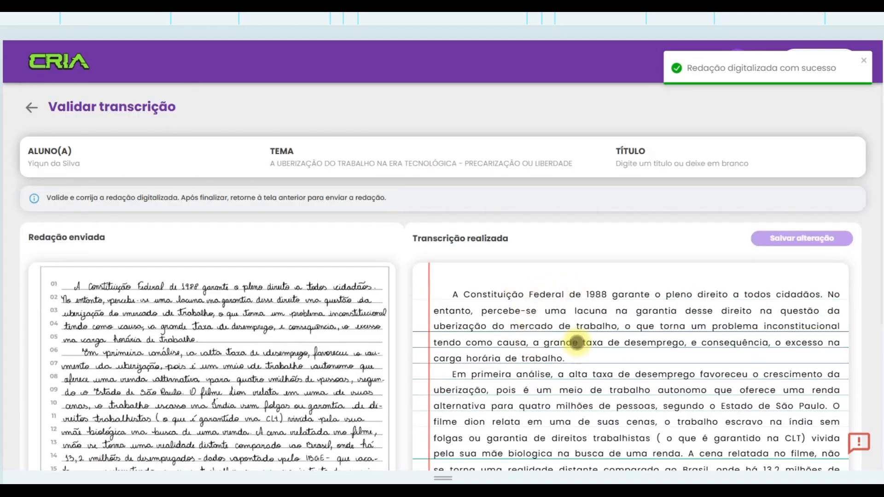
pyautogui.scroll(-2, 495, 346)
pyautogui.scroll(-3, 495, 345)
pyautogui.scroll(5, 515, 343)
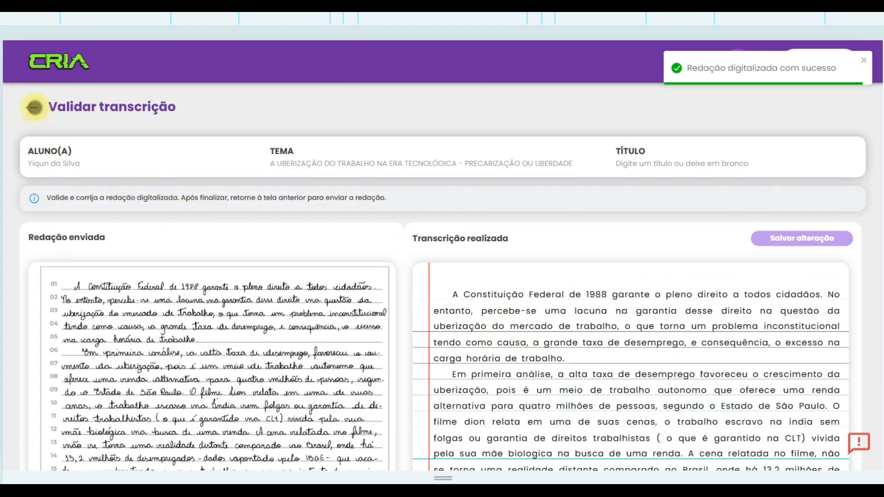
# - Return to the digitization list, digitize uberi4.jpeg, and check its transcription against the handwritten original
pyautogui.click(34, 108)
pyautogui.scroll(-1, 576, 380)
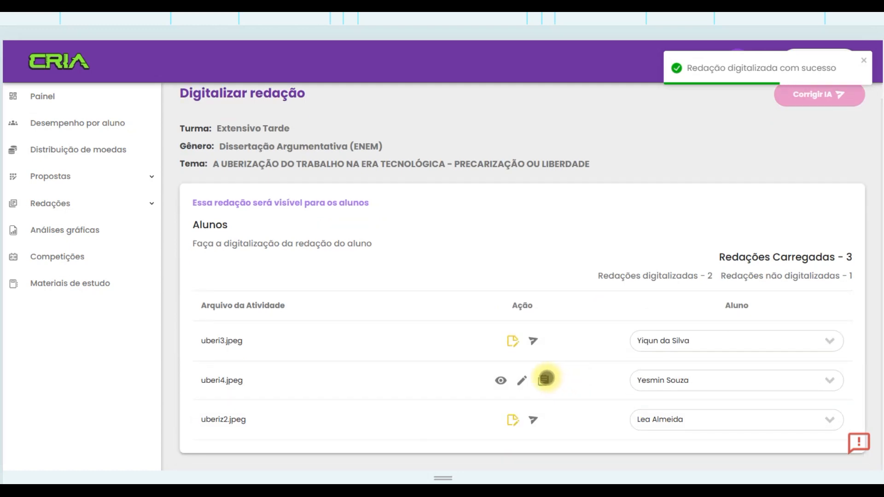
pyautogui.click(546, 378)
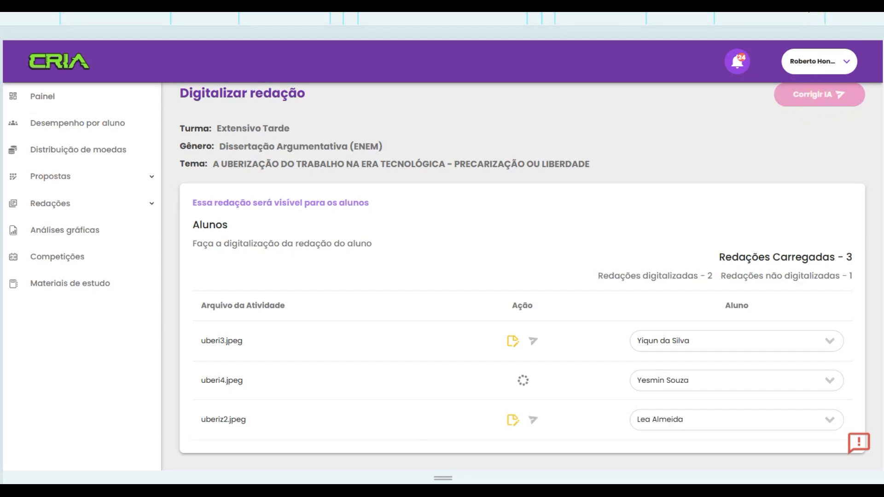
pyautogui.scroll(-2, 253, 322)
pyautogui.scroll(3, 266, 324)
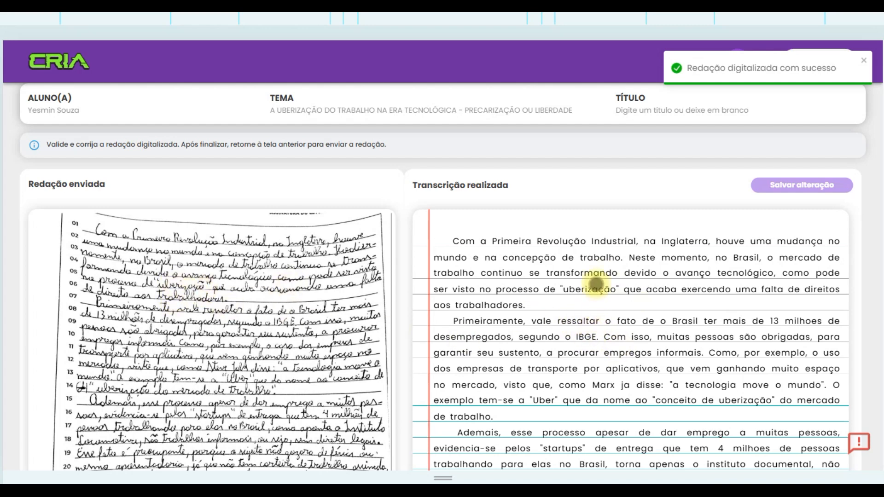
pyautogui.scroll(-6, 614, 303)
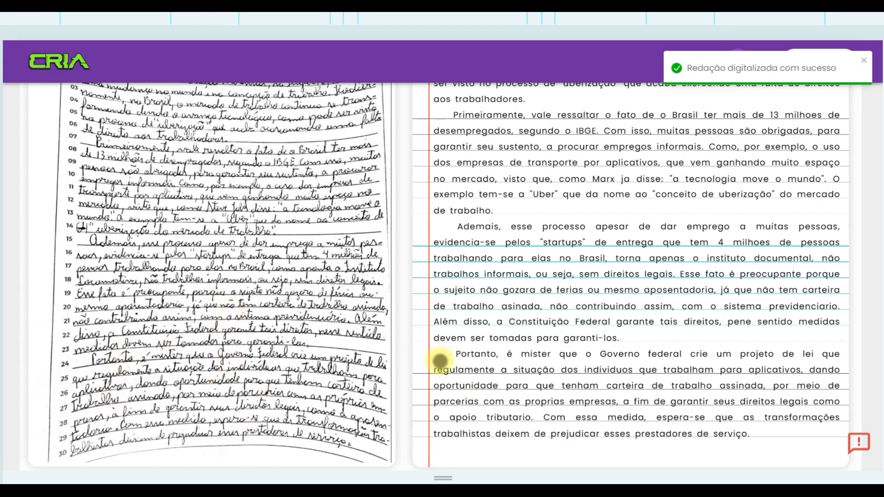
pyautogui.scroll(10, 587, 326)
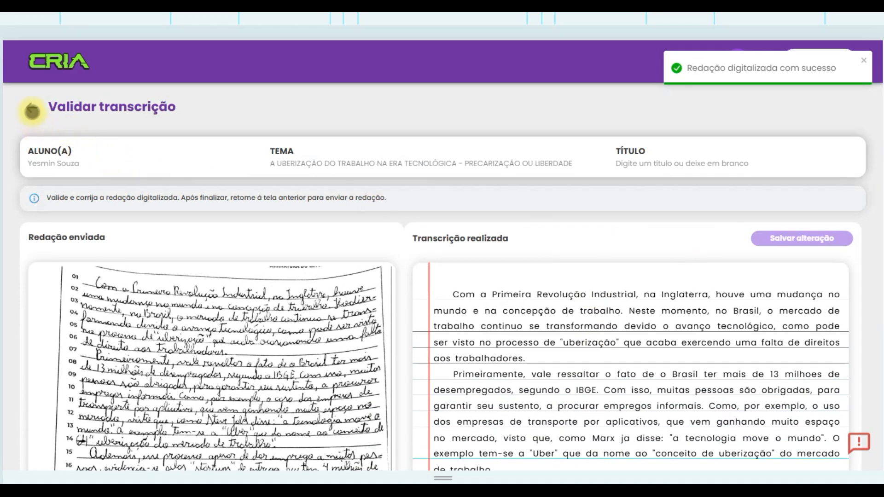
# - Return from the uberi4.jpeg transcription to the digitization list and send the three digitized essays for AI correction
pyautogui.click(29, 107)
pyautogui.scroll(-1, 554, 278)
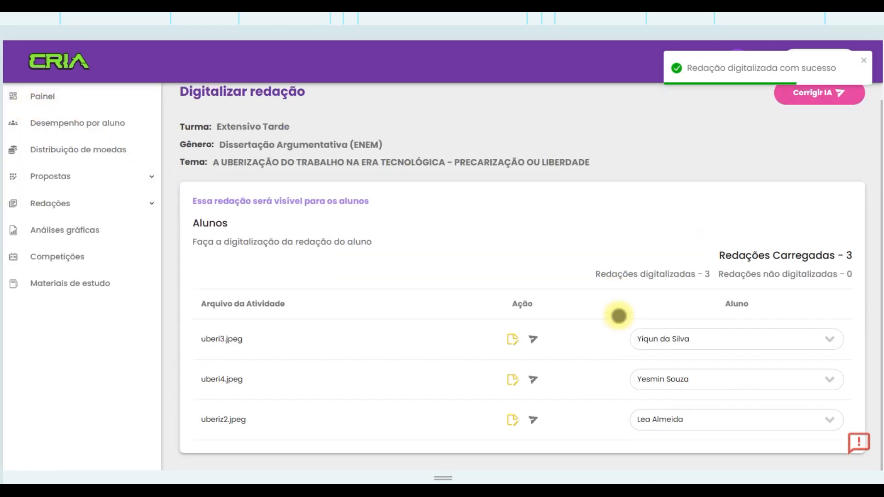
pyautogui.scroll(1, 628, 276)
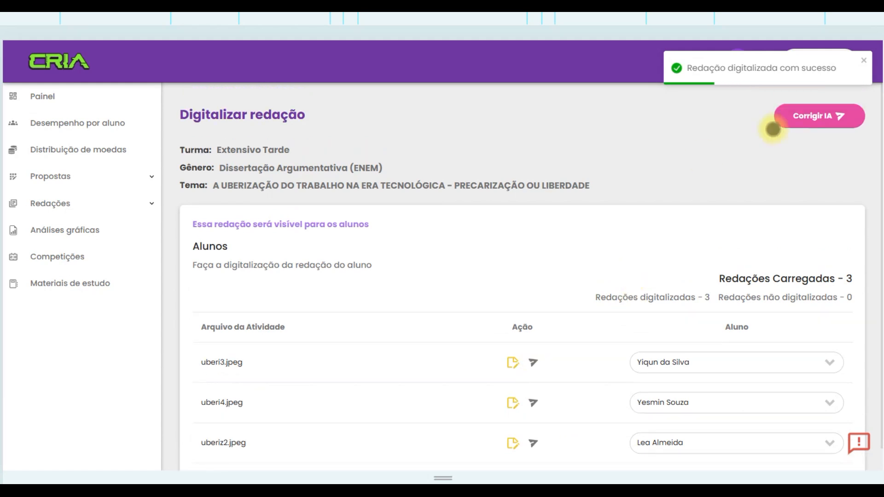
pyautogui.click(821, 117)
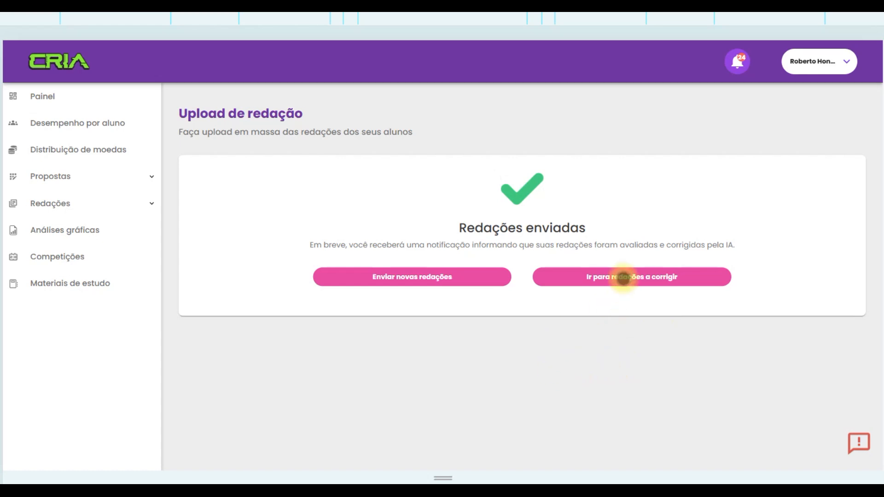
# - Go to the essays awaiting correction and look through the listed students, themes, and scores
pyautogui.click(624, 277)
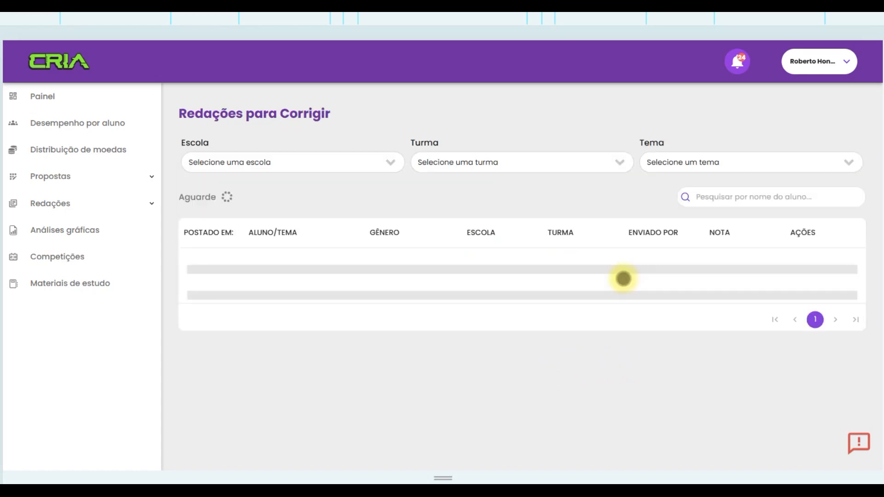
pyautogui.scroll(-2, 581, 291)
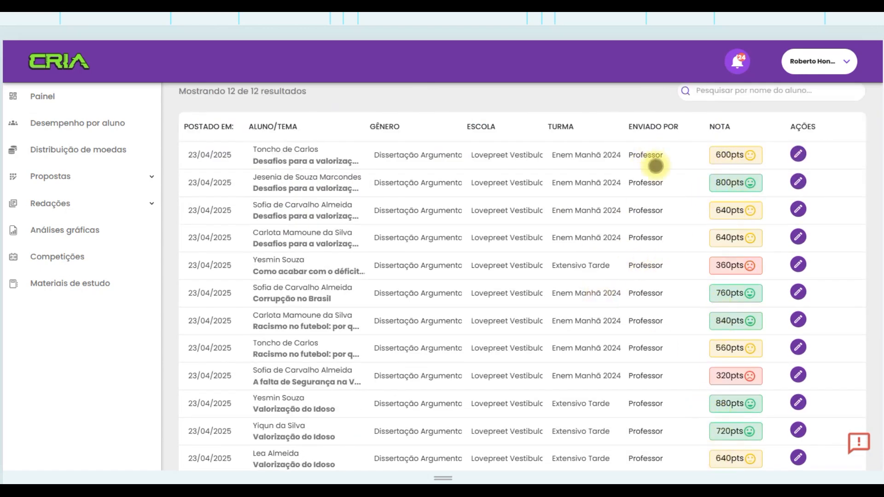
pyautogui.scroll(-1, 730, 240)
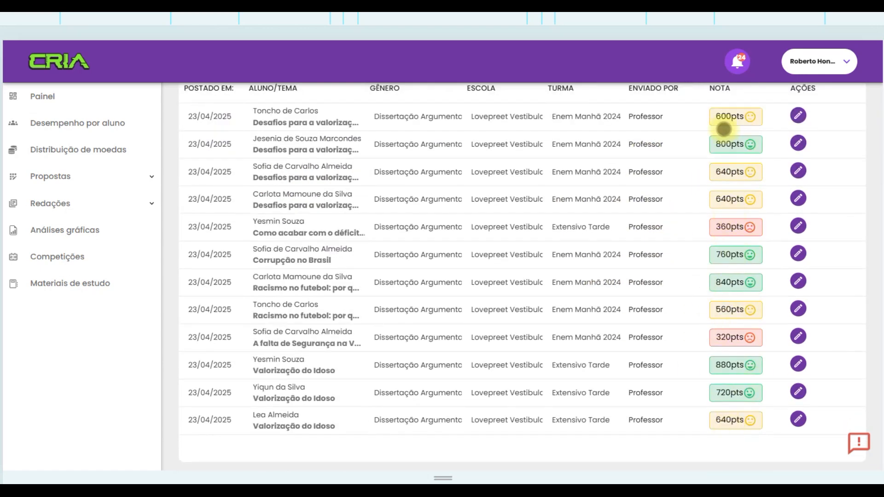
pyautogui.scroll(2, 738, 179)
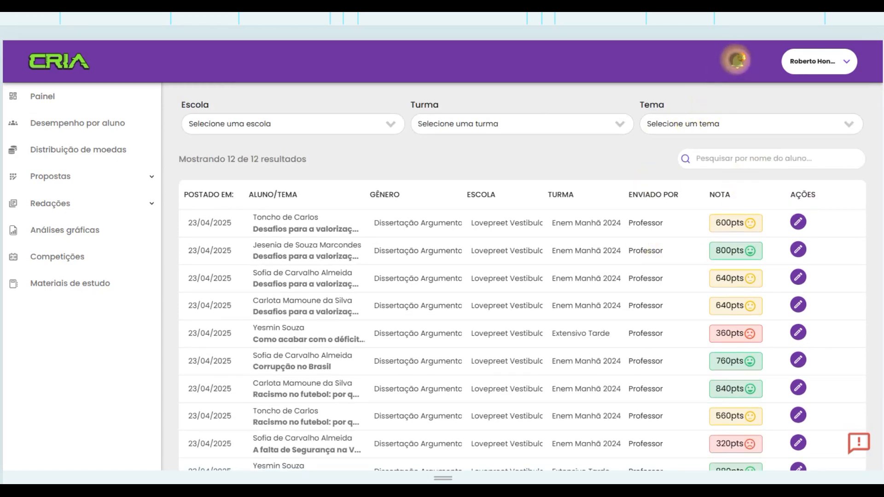
# - Check the notifications for newly corrected essays twice, reading through the recent entries, and close them
pyautogui.click(737, 59)
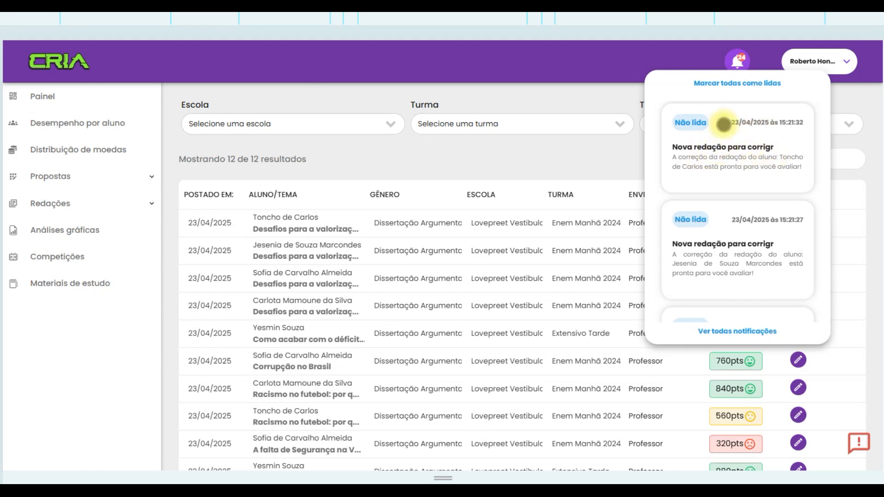
pyautogui.click(602, 93)
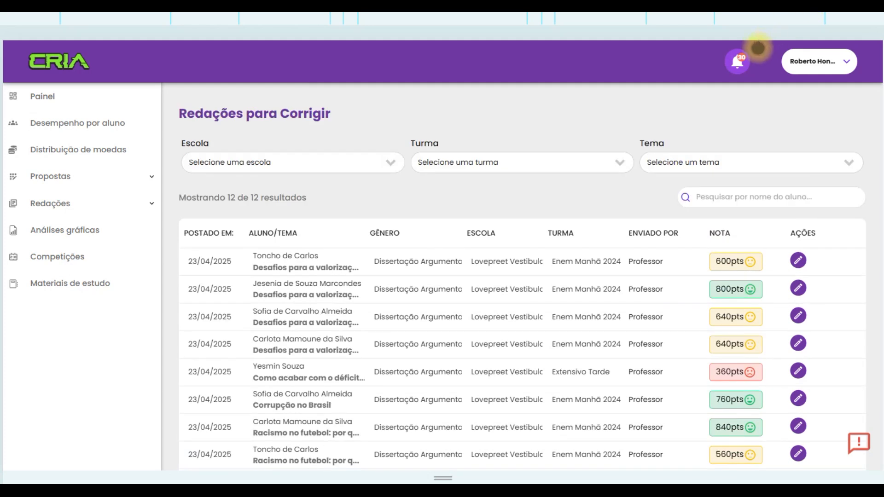
pyautogui.click(738, 66)
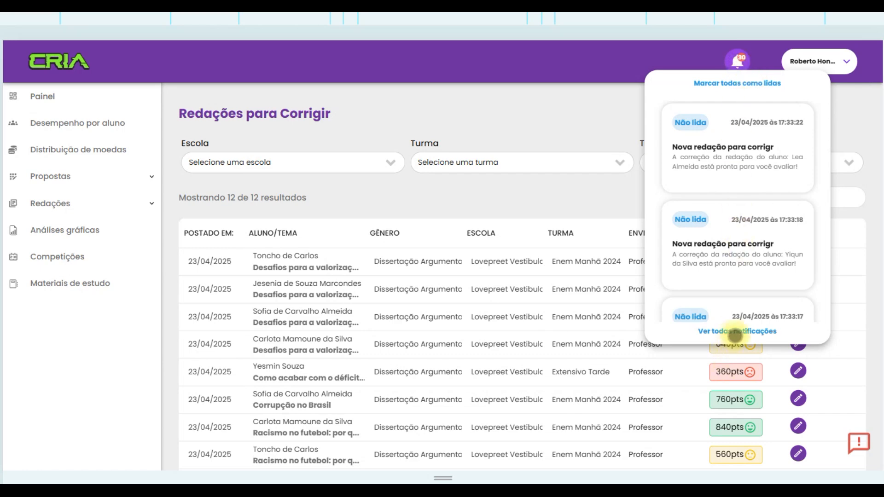
pyautogui.scroll(-5, 734, 300)
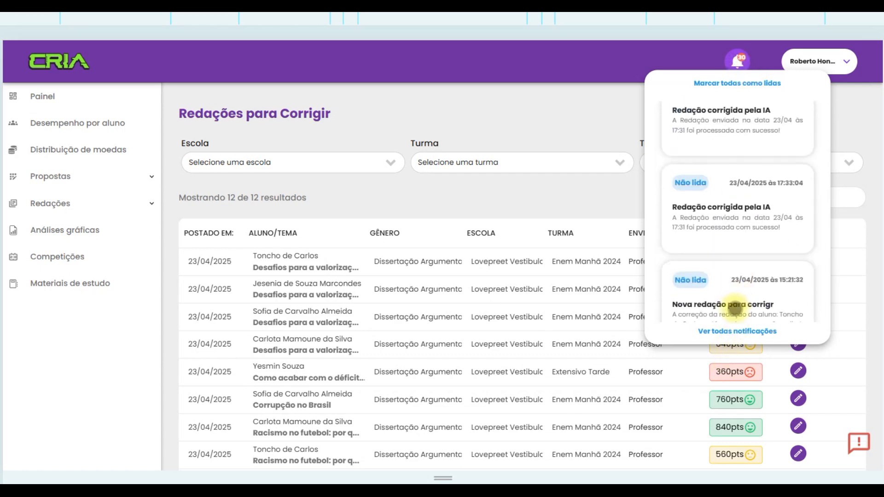
pyautogui.click(581, 111)
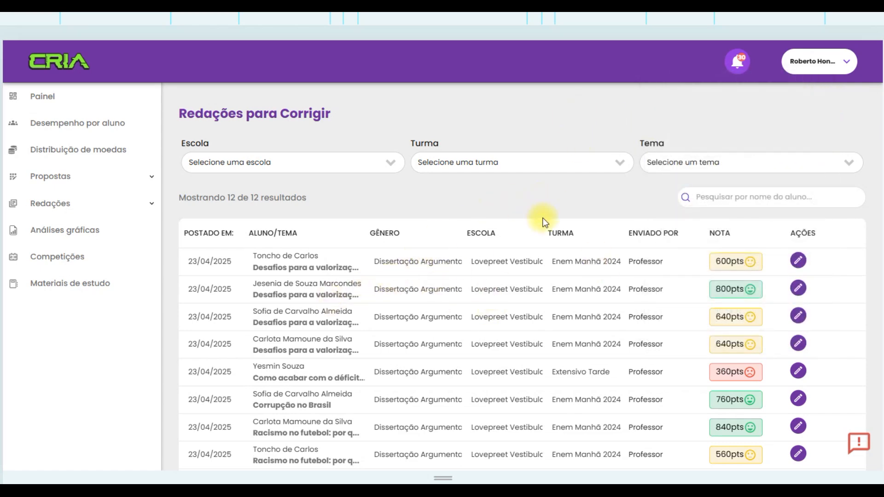
# - Refresh the essay list, open the first "A UBERIZAÇÃO DO TRABALHO" essay, and expand the context analysis of its introduction
pyautogui.press('F5')
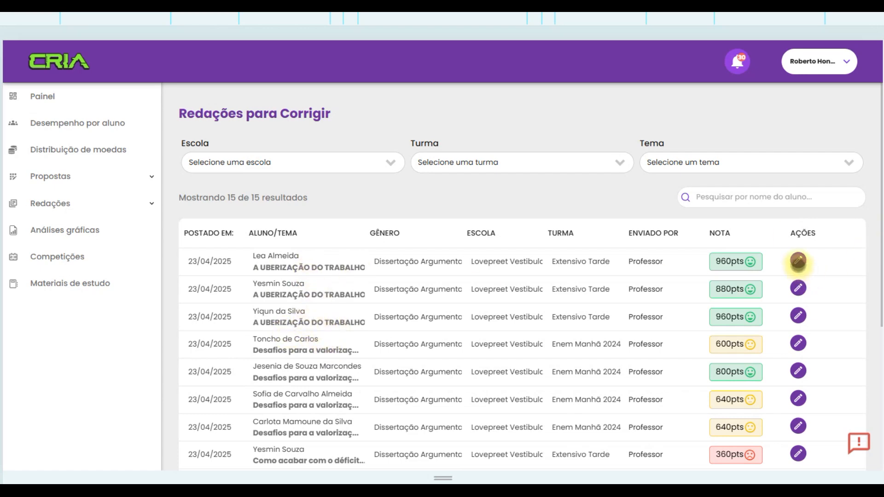
pyautogui.click(798, 262)
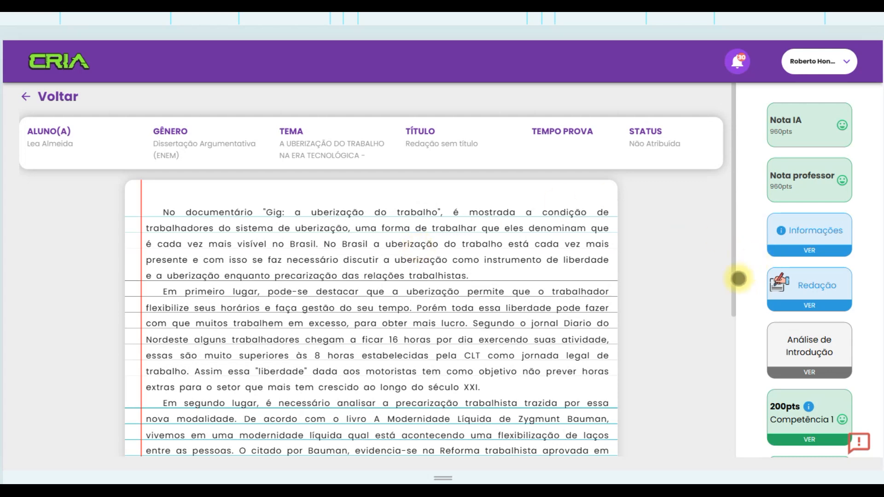
pyautogui.click(780, 349)
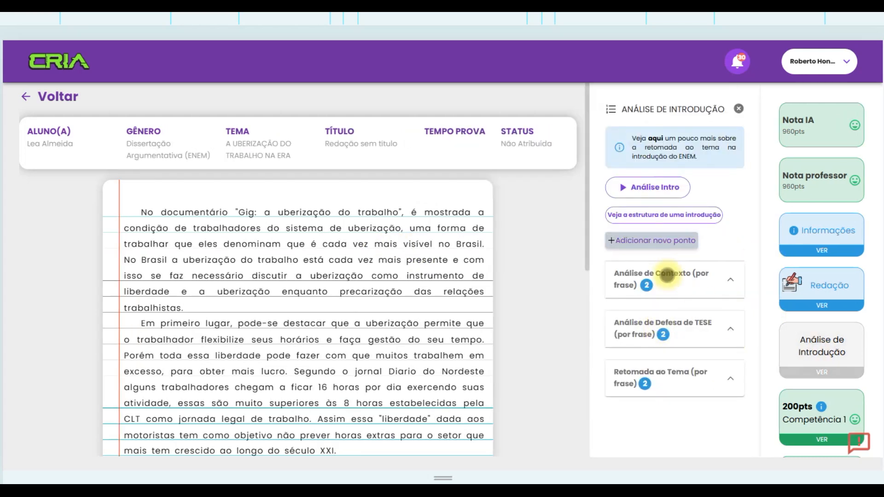
pyautogui.click(667, 277)
pyautogui.scroll(-3, 720, 303)
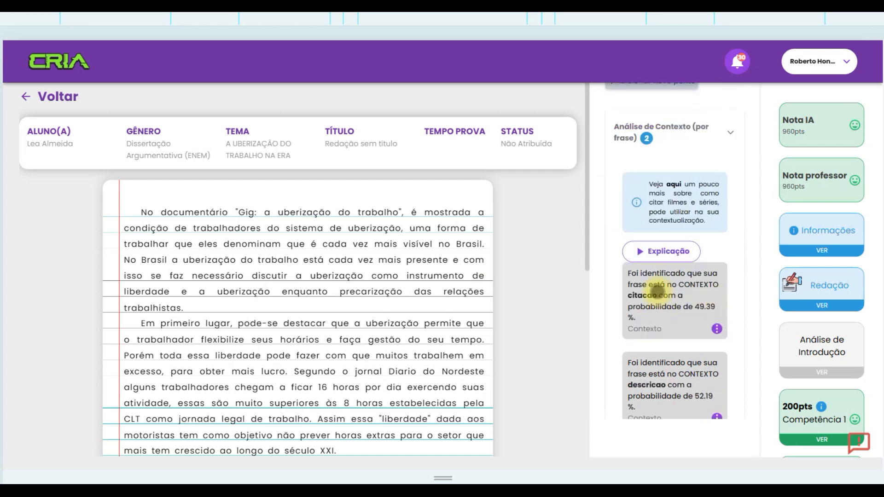
# - Change the context of the correction point for the essay's opening "Gig: a uberização do trabalho" sentence to Analogia and save it
pyautogui.click(657, 290)
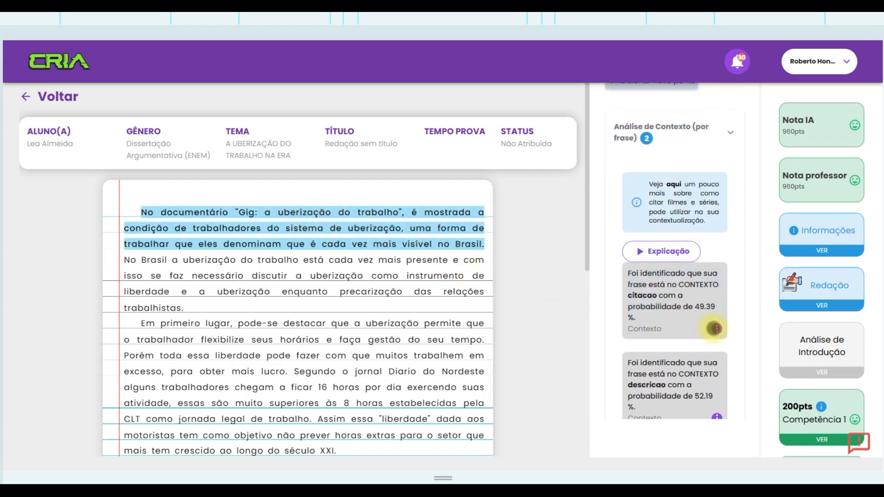
pyautogui.click(715, 329)
pyautogui.click(737, 346)
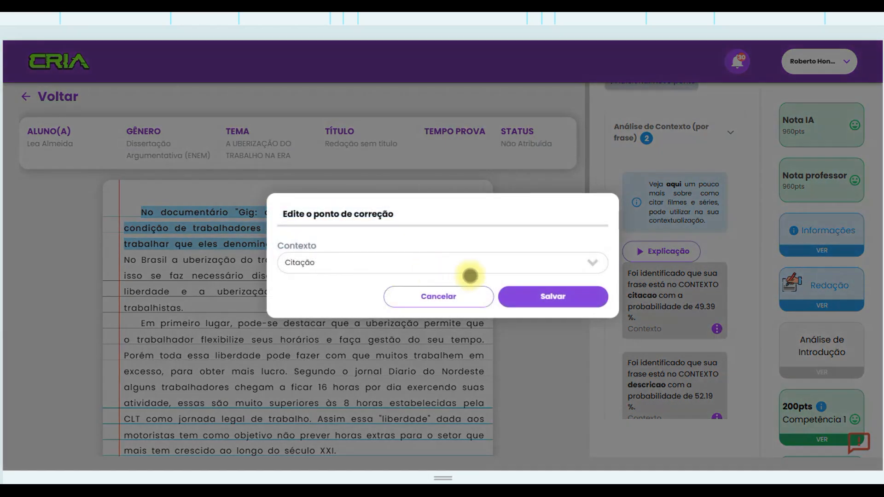
pyautogui.click(539, 267)
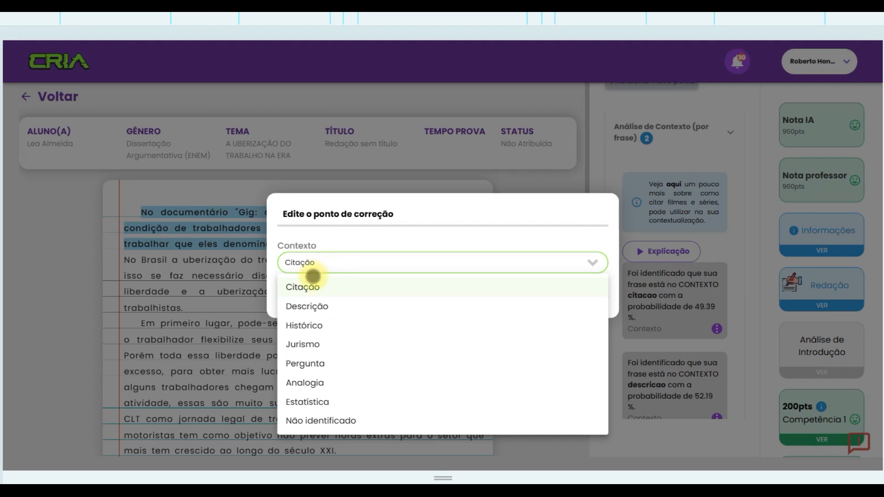
pyautogui.click(314, 383)
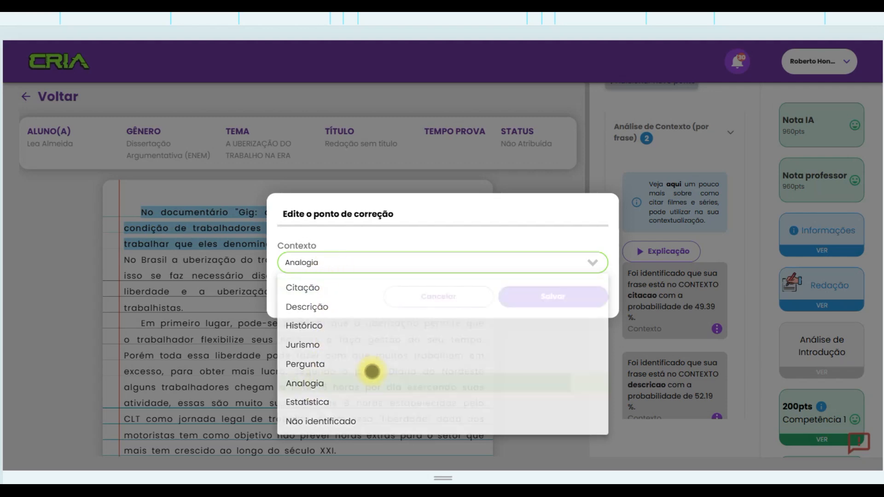
pyautogui.click(555, 301)
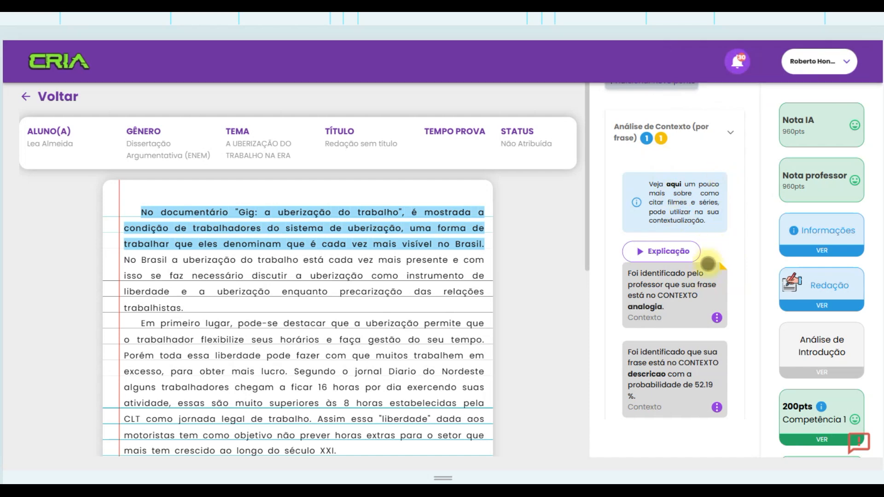
pyautogui.scroll(-1, 813, 335)
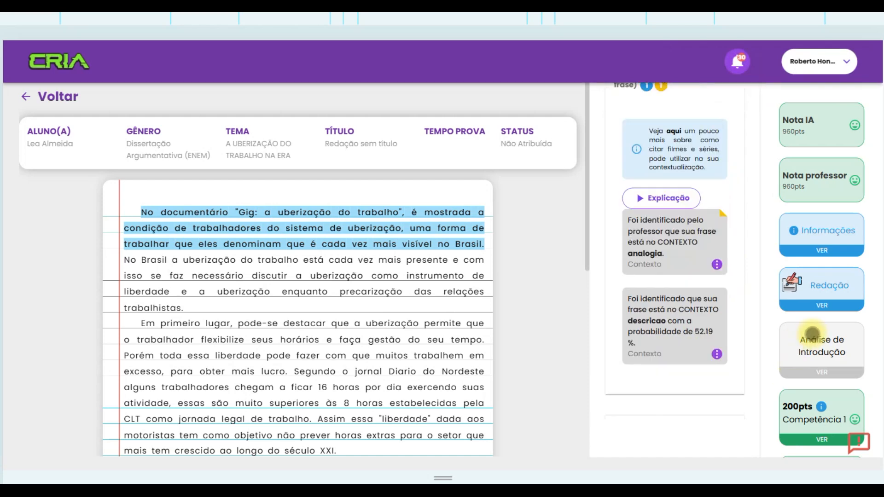
# - Set the Competência 1 grade to 160 and save it
pyautogui.click(804, 406)
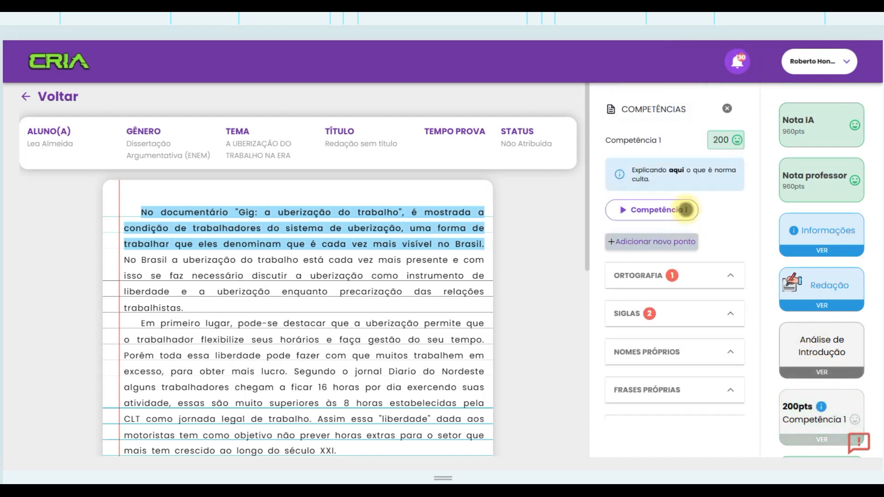
pyautogui.click(723, 141)
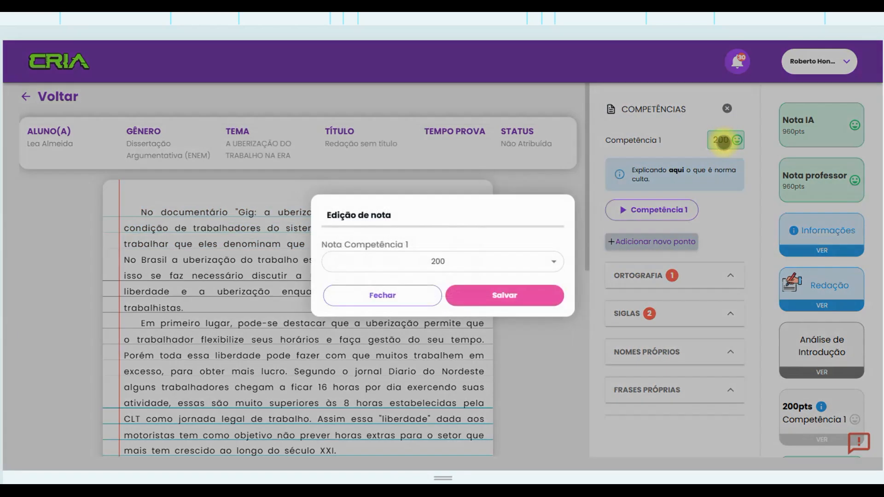
pyautogui.click(549, 260)
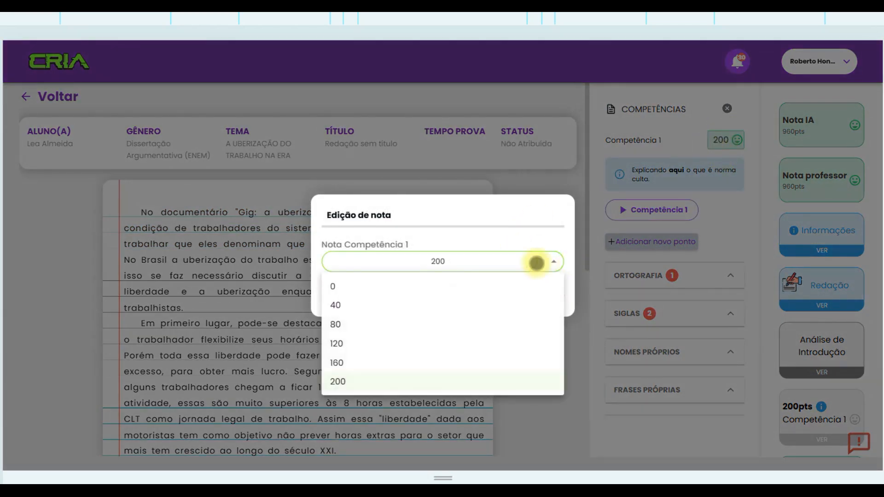
pyautogui.click(347, 364)
pyautogui.click(506, 298)
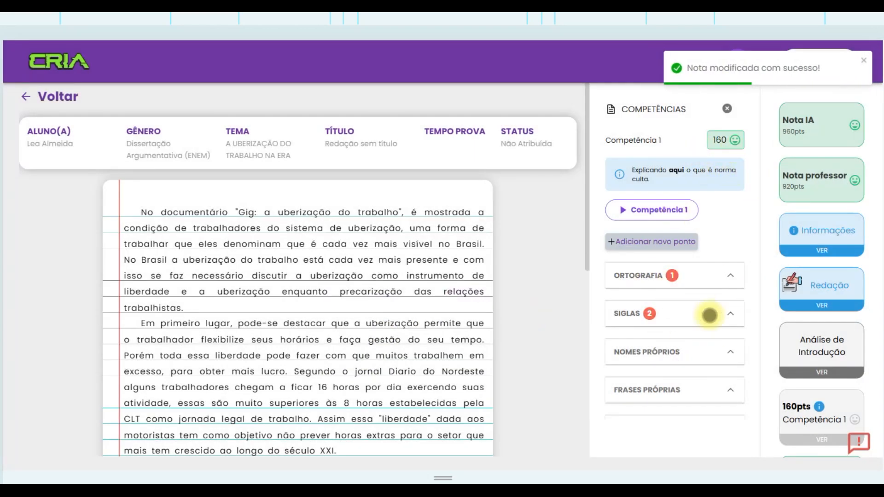
# - Open Competência 2 and examine its Fuga ao Tema point alongside the essay text
pyautogui.scroll(-2, 823, 368)
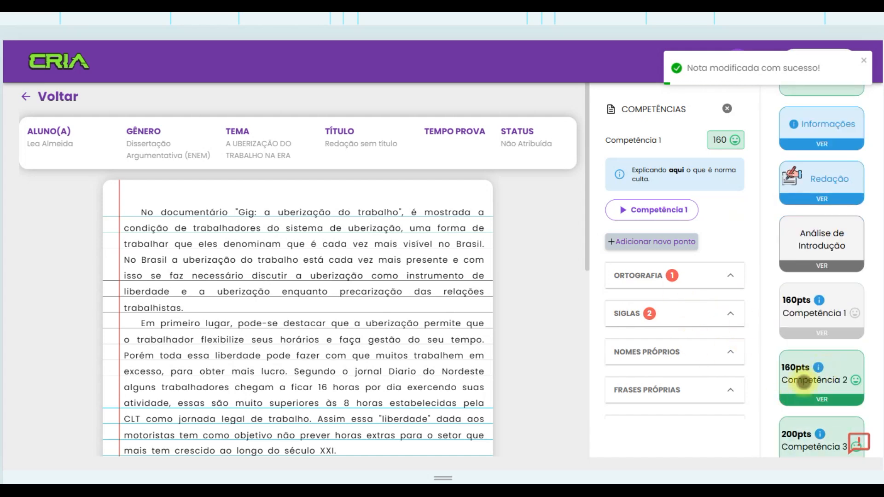
pyautogui.click(823, 369)
pyautogui.scroll(-1, 642, 290)
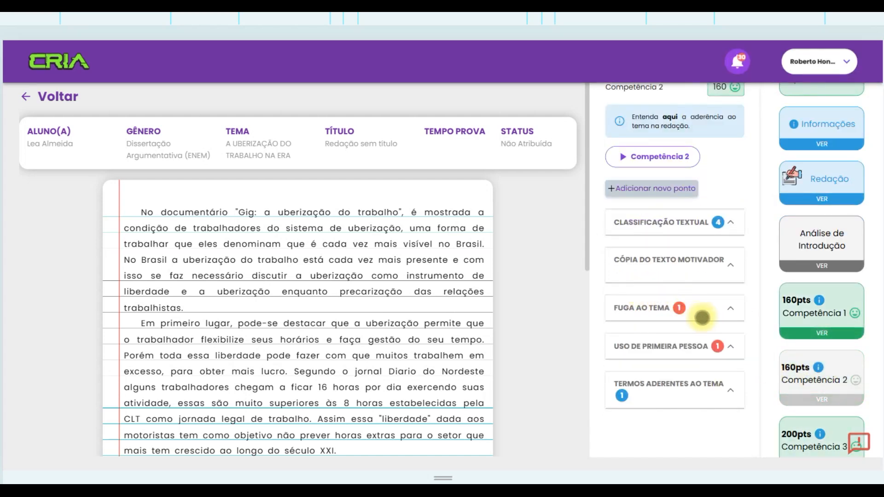
pyautogui.click(684, 308)
pyautogui.scroll(-3, 691, 318)
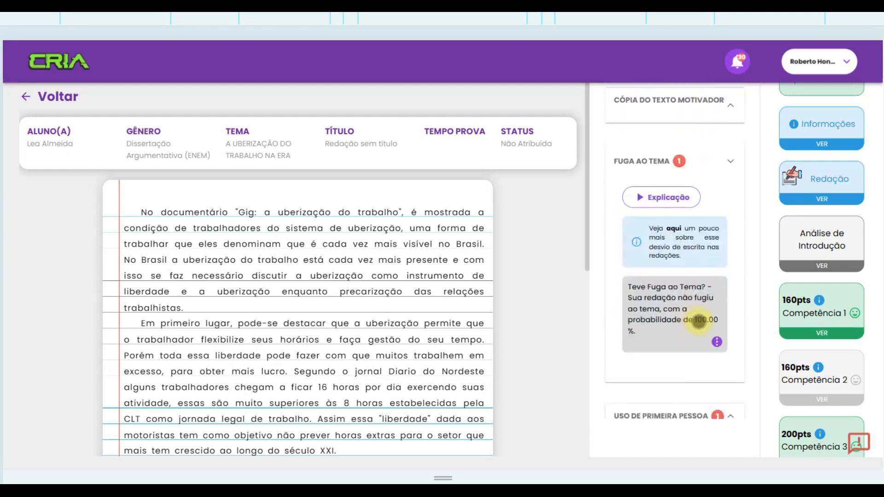
pyautogui.scroll(-5, 282, 249)
pyautogui.scroll(5, 308, 263)
pyautogui.scroll(-2, 346, 312)
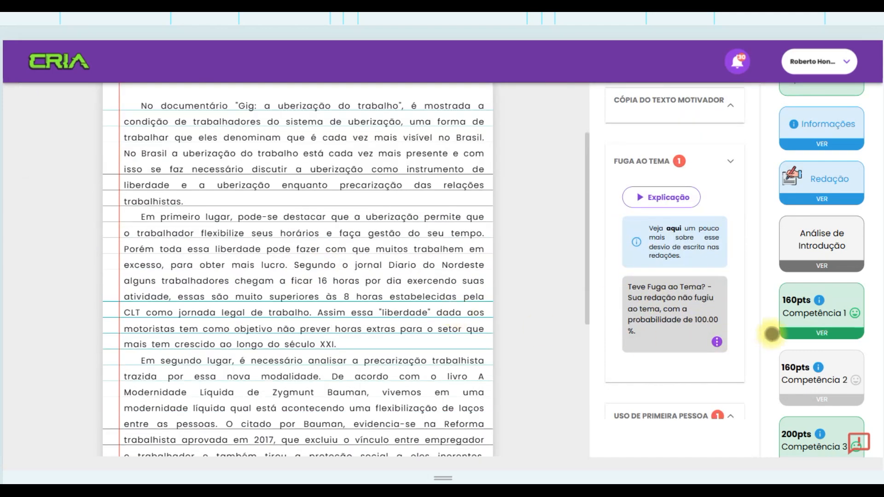
# - Change the Fuga ao Tema correction point under Competência 2 and collapse that section
pyautogui.click(716, 341)
pyautogui.click(747, 360)
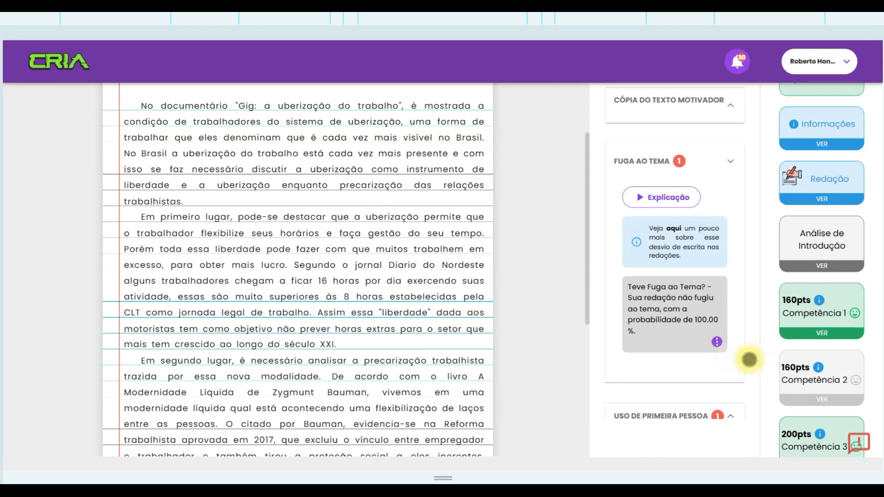
pyautogui.scroll(2, 681, 315)
pyautogui.scroll(1, 654, 318)
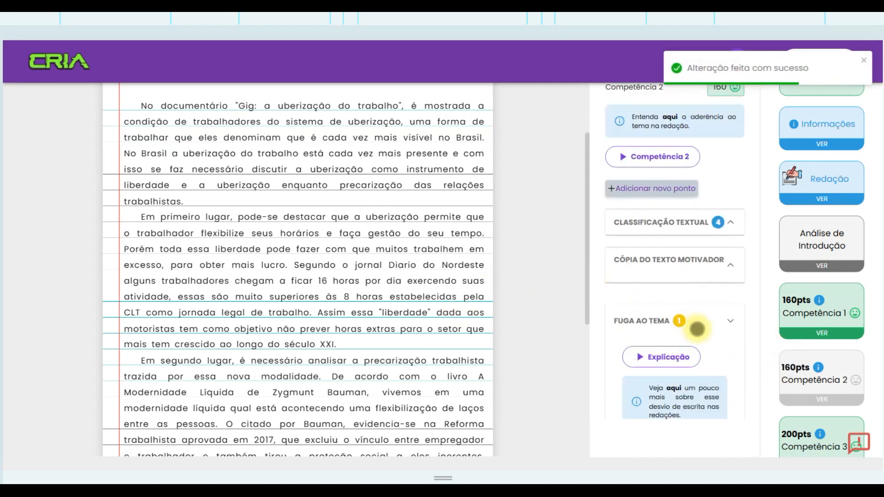
pyautogui.click(728, 318)
pyautogui.scroll(1, 637, 288)
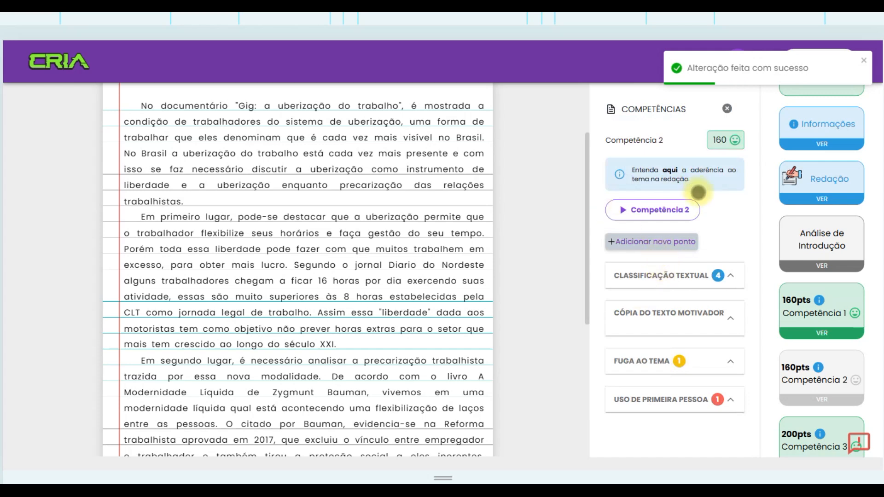
# - Review the AI and teacher grades and the points of all five competencies
pyautogui.scroll(2, 775, 233)
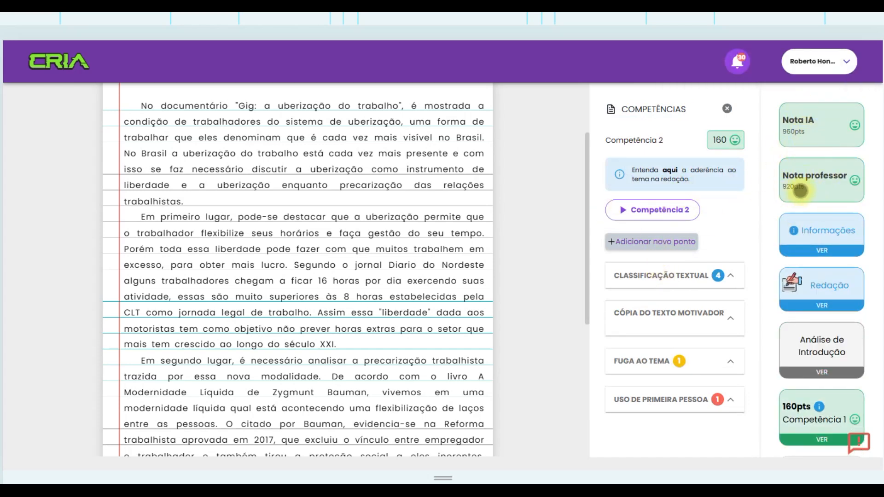
pyautogui.scroll(-5, 829, 345)
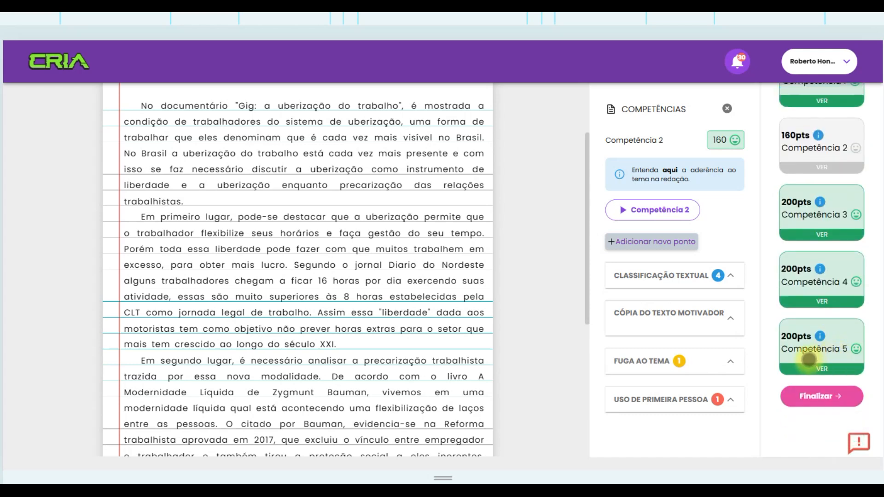
# - Open Competência 5 and examine the Ação point of the intervention alongside the essay's conclusion
pyautogui.click(809, 359)
pyautogui.scroll(-4, 636, 272)
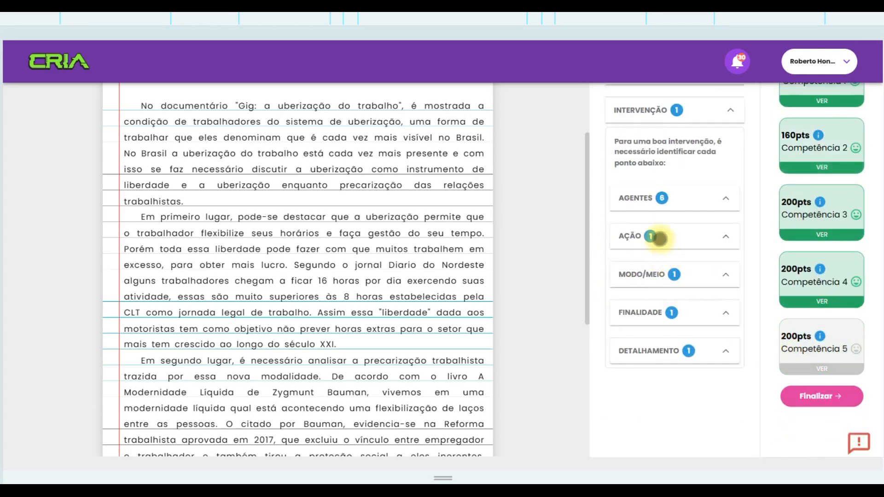
pyautogui.click(641, 250)
pyautogui.scroll(-5, 454, 300)
pyautogui.scroll(-3, 667, 318)
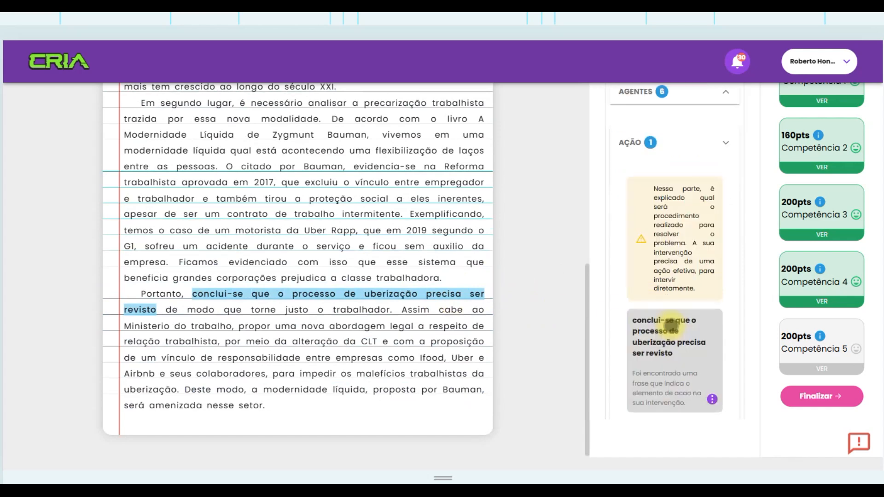
pyautogui.scroll(-4, 687, 295)
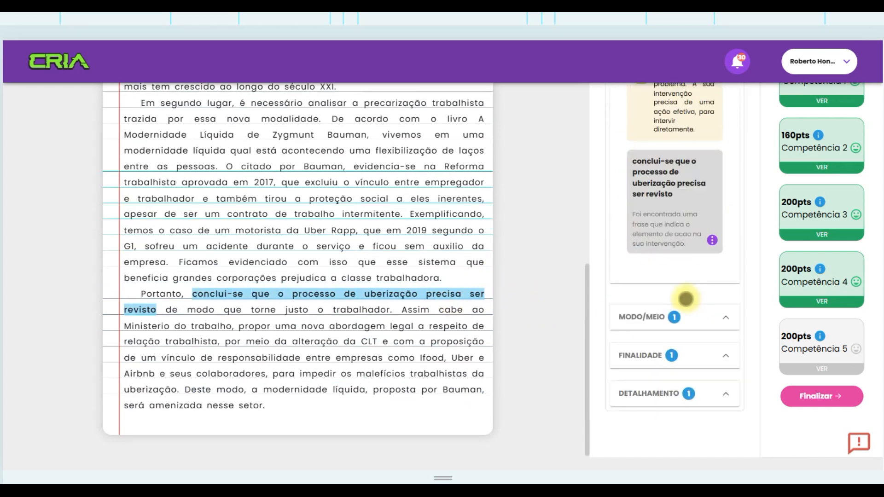
# - Examine the Modo/Meio, Finalidade and Detalhamento points of the Competência 5 intervention
pyautogui.click(671, 316)
pyautogui.scroll(-2, 681, 320)
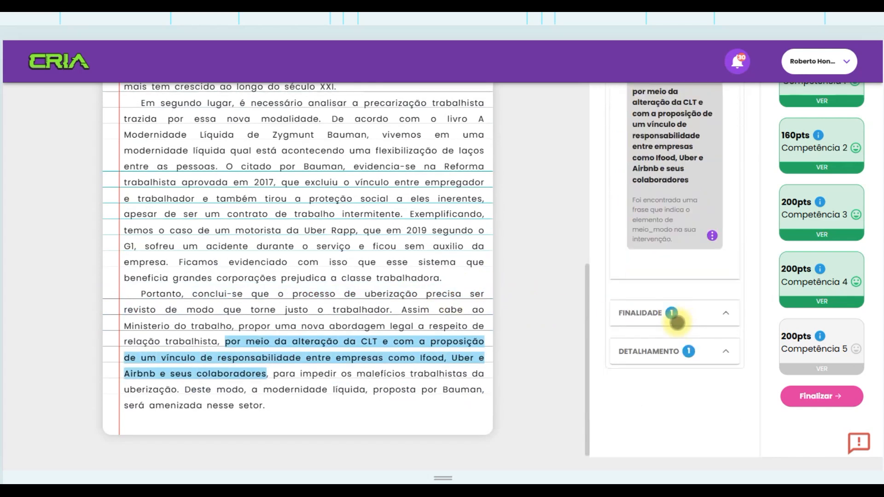
pyautogui.click(676, 318)
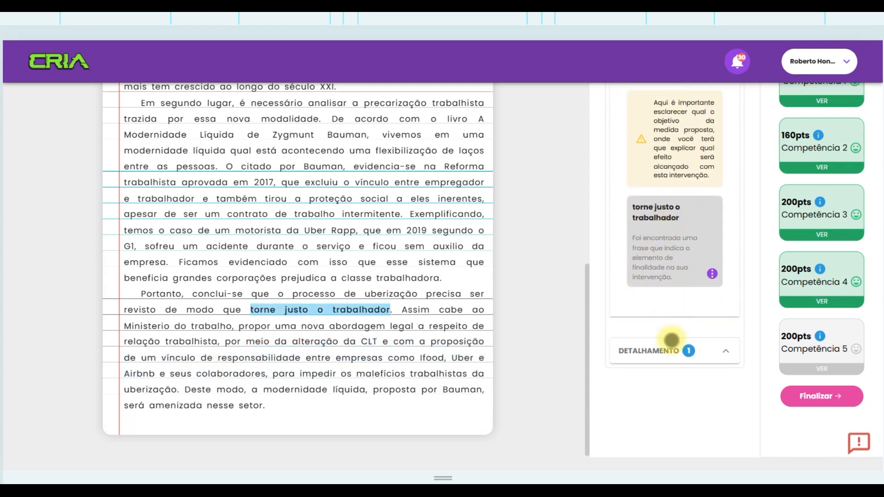
pyautogui.click(666, 350)
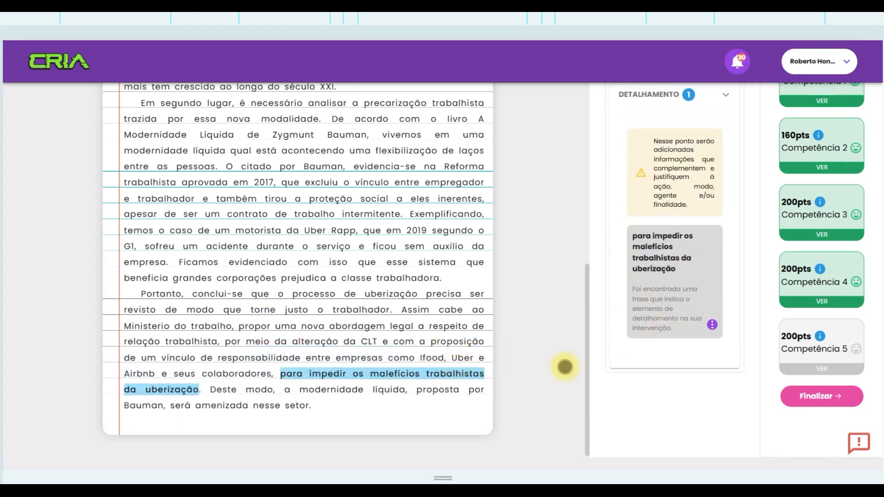
# - Check the edit and delete options of the Detalhamento point, dismiss them and collapse the section
pyautogui.click(711, 325)
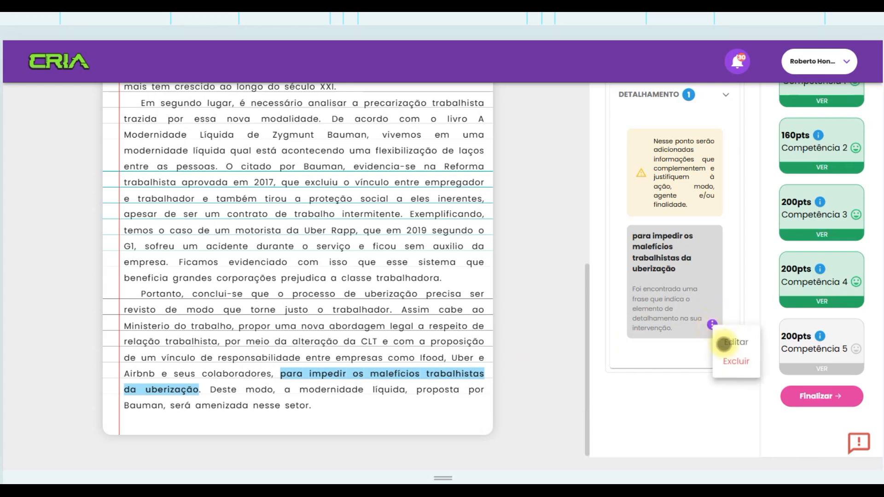
pyautogui.click(655, 377)
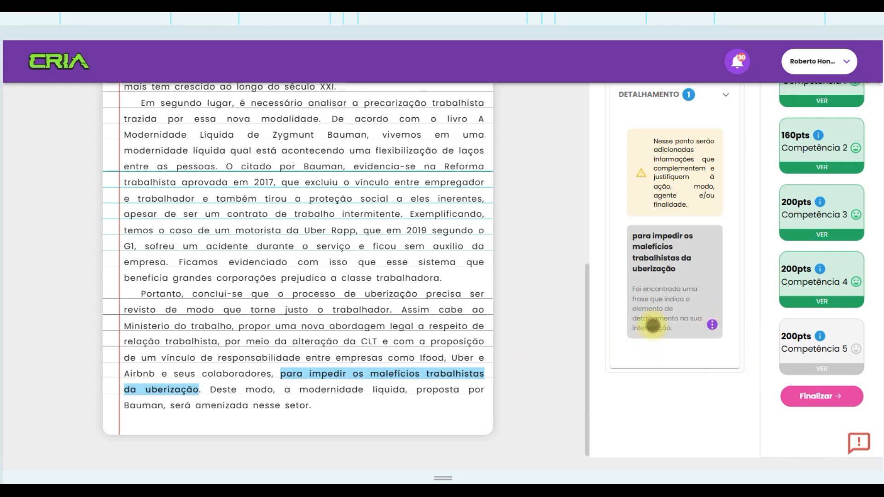
pyautogui.scroll(2, 654, 300)
pyautogui.click(725, 202)
pyautogui.scroll(2, 223, 211)
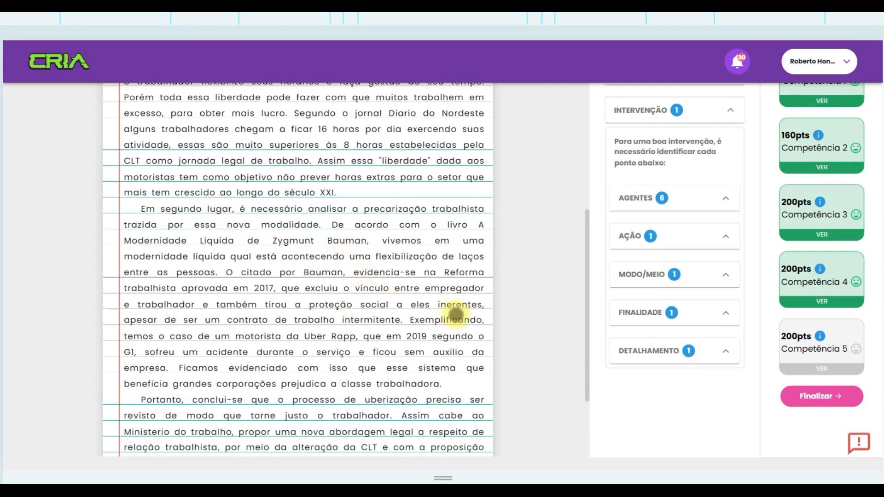
pyautogui.scroll(6, 371, 316)
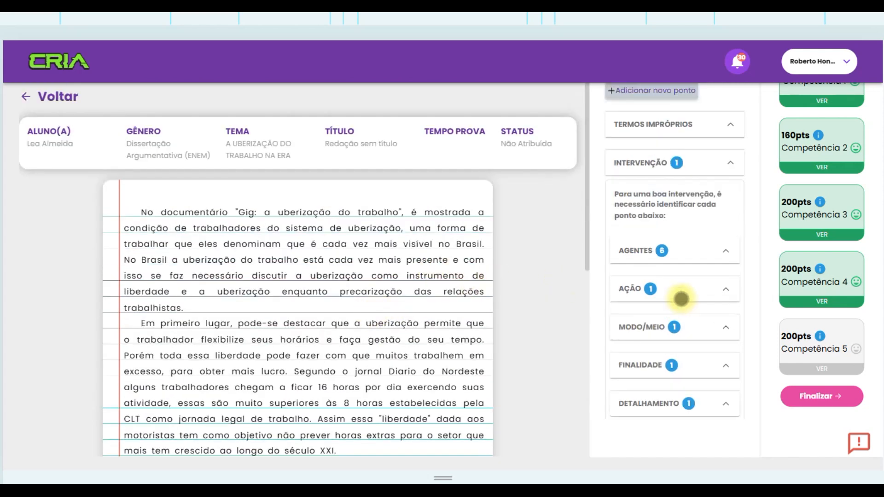
# - Start finalizing the essay and enter "comentário" as the teacher's comment
pyautogui.click(820, 396)
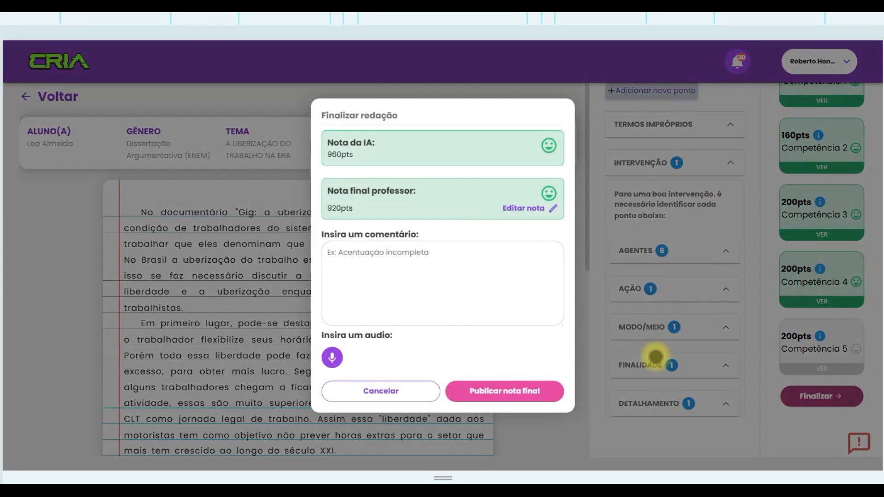
pyautogui.click(392, 264)
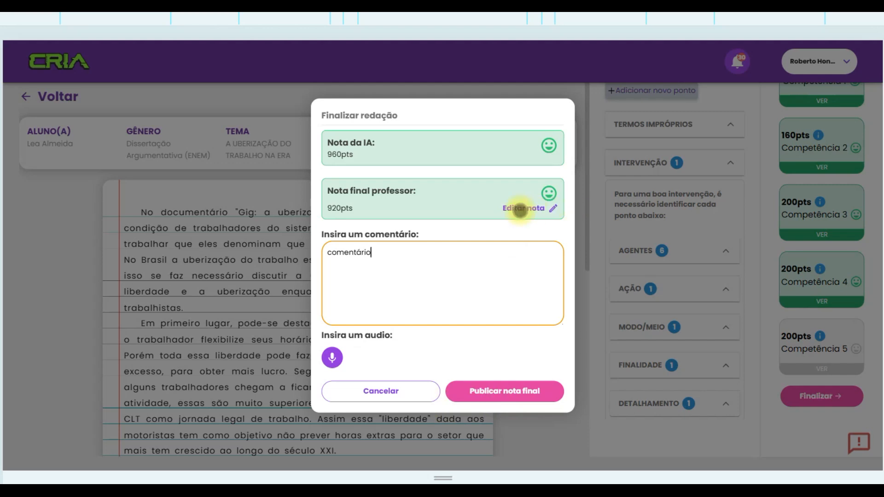
# - Edit the teacher's final grade and set the Competência 3 grade to 160
pyautogui.click(520, 209)
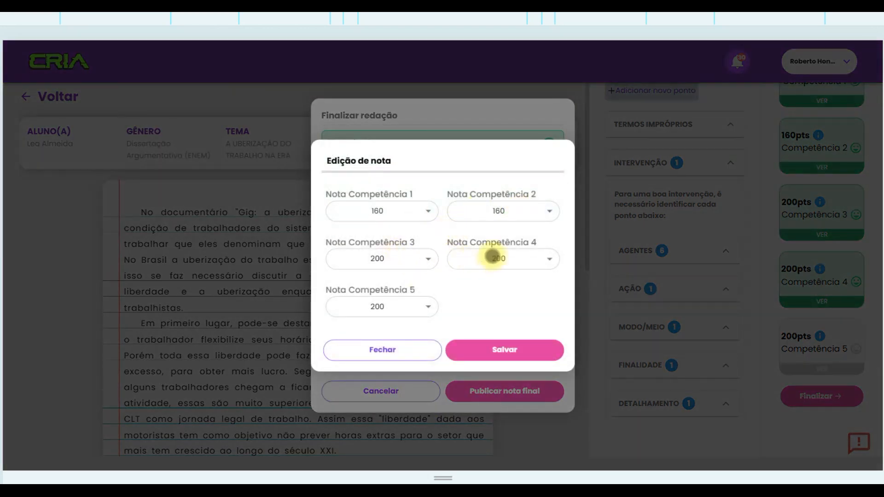
pyautogui.click(417, 256)
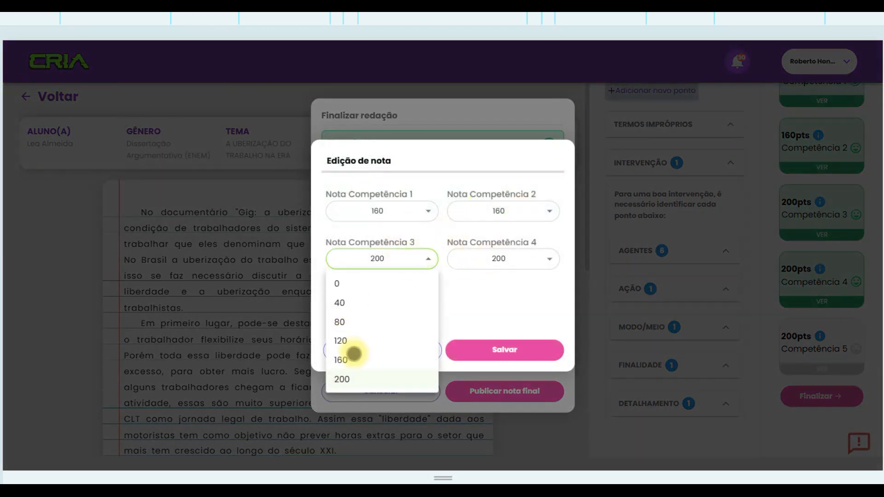
pyautogui.click(354, 341)
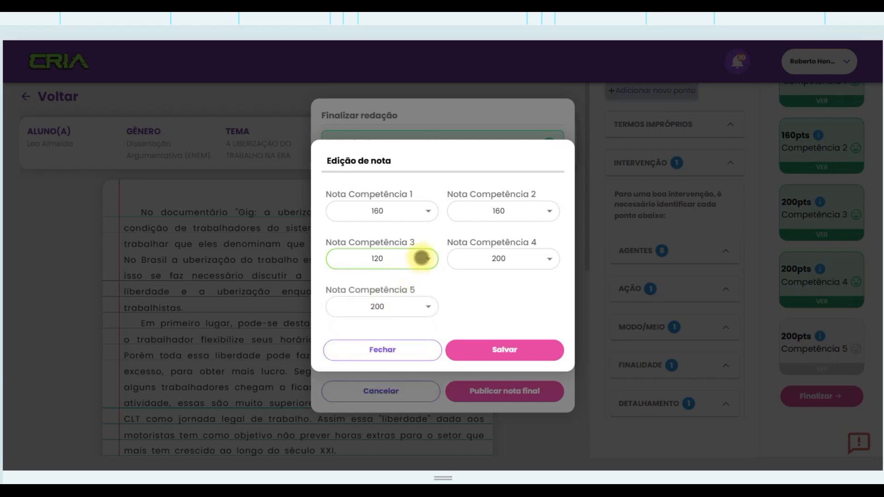
pyautogui.click(421, 258)
pyautogui.click(357, 362)
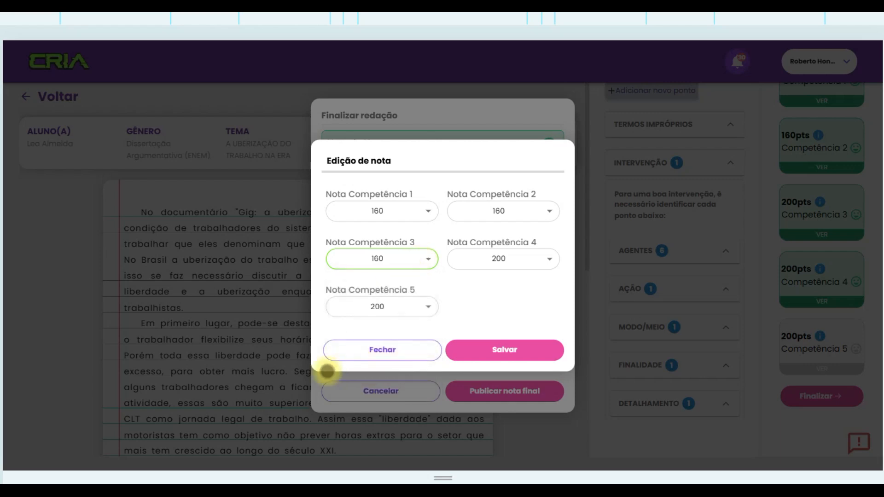
# - Set the Competência 4 grade to 160, save the edited grades and publish the final grade
pyautogui.click(506, 260)
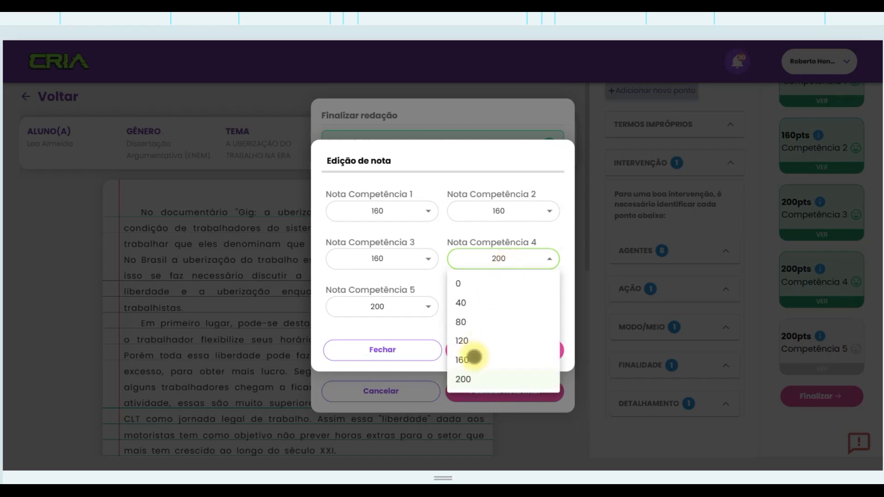
pyautogui.click(474, 357)
pyautogui.click(499, 352)
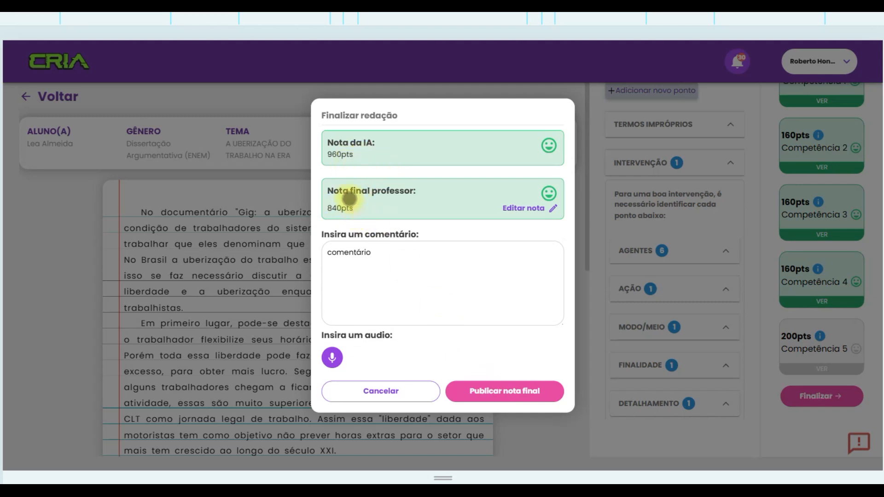
pyautogui.click(508, 395)
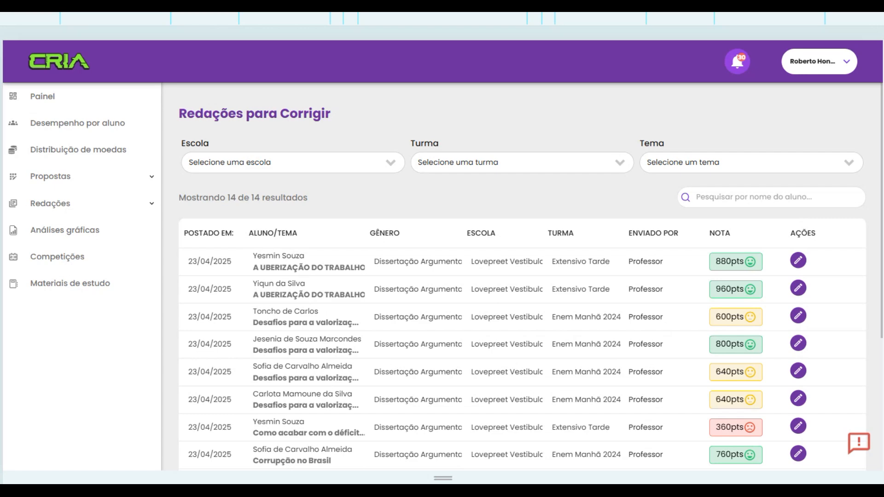
# - Look through the list of essays still waiting for the teacher's correction
pyautogui.scroll(-5, 552, 272)
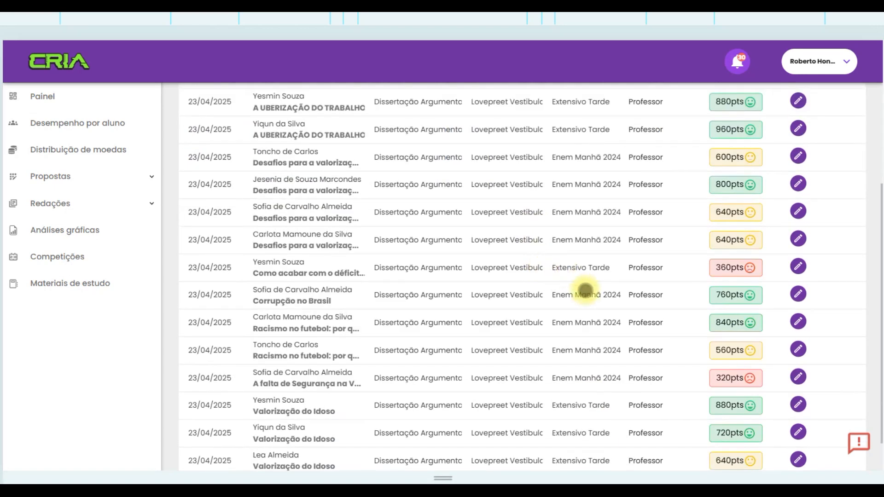
pyautogui.scroll(5, 597, 315)
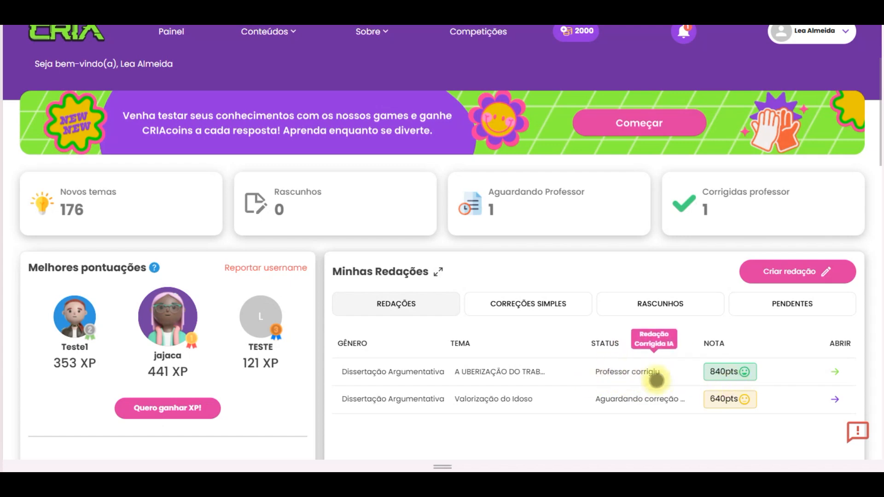
# - Open the teacher-corrected uberização essay in the student account, view its Análise de Introdução and return to the main screen
pyautogui.click(833, 370)
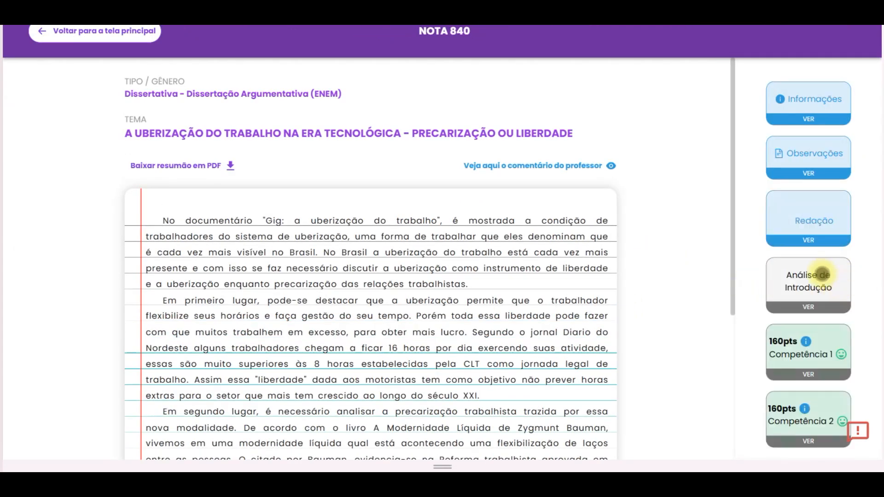
pyautogui.click(820, 282)
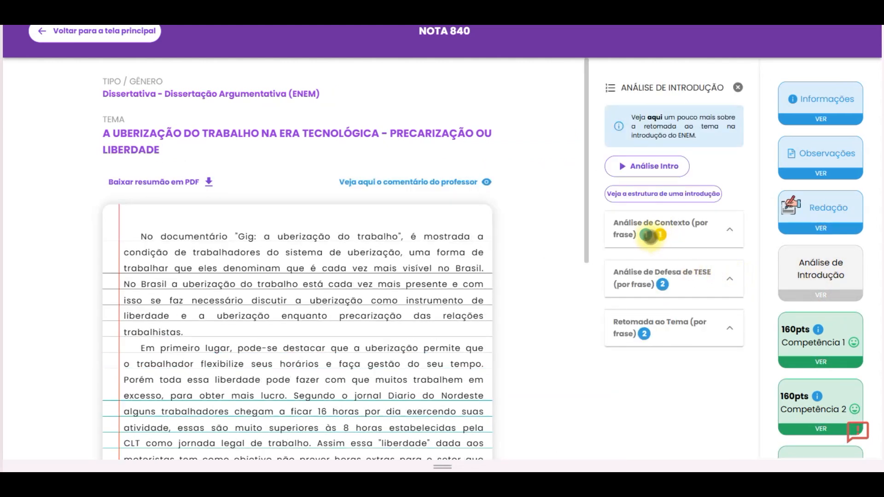
pyautogui.scroll(-3, 364, 305)
pyautogui.scroll(3, 342, 305)
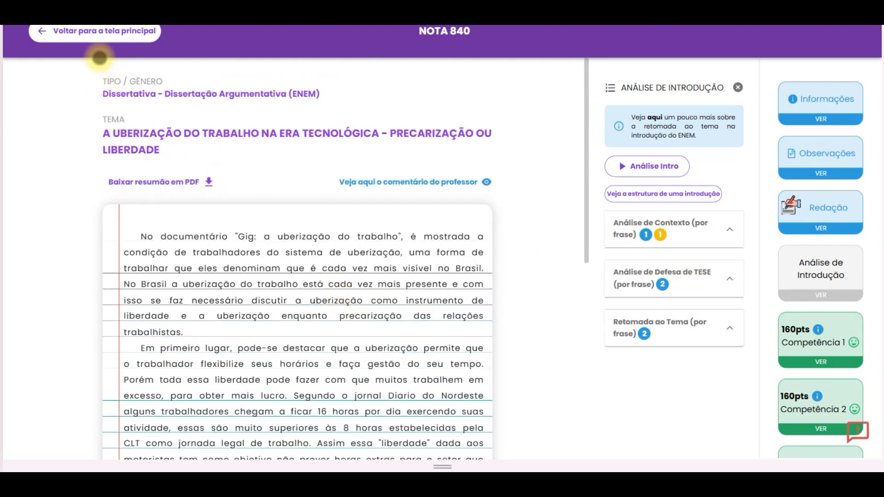
pyautogui.click(91, 32)
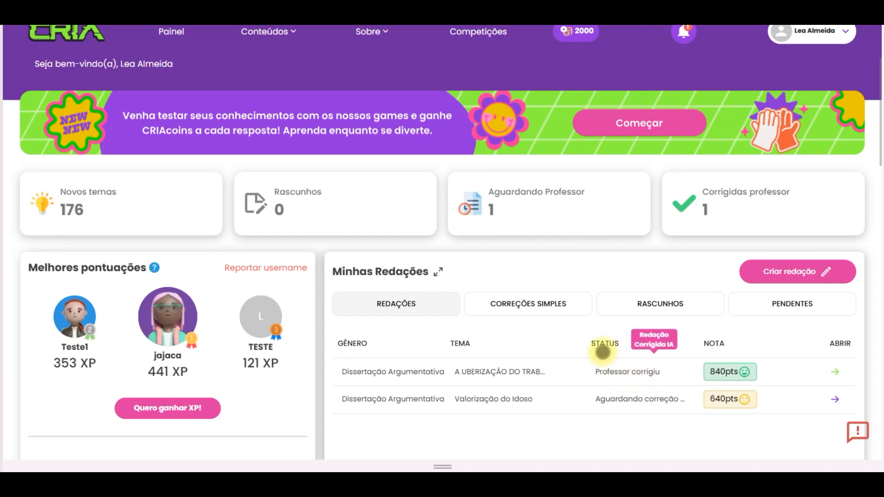
# - Switch to File Explorer and restore its window to a smaller size over the student dashboard
pyautogui.click(474, 429)
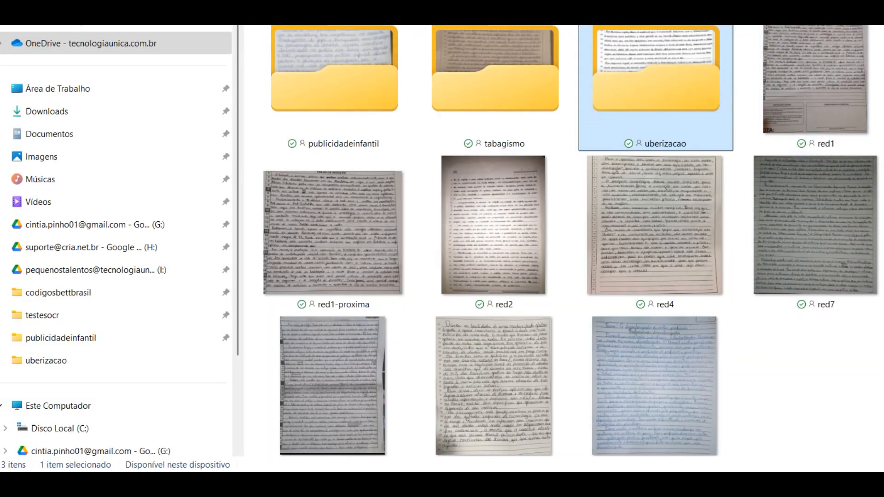
pyautogui.press('super+Down')
pyautogui.moveTo(760, 27); pyautogui.dragTo(569, 59)
# - Find the red1_1 image in the testesocr folder and open it in a windowed image viewer
pyautogui.scroll(-10, 471, 258)
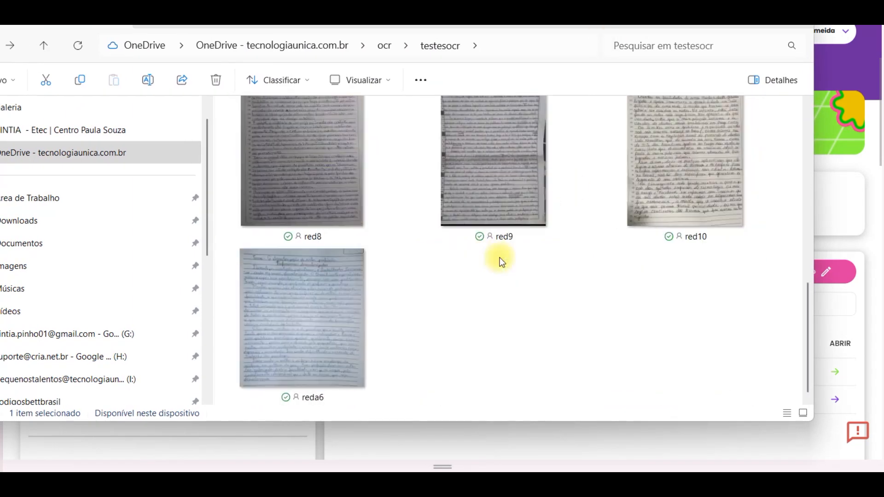
pyautogui.scroll(5, 503, 258)
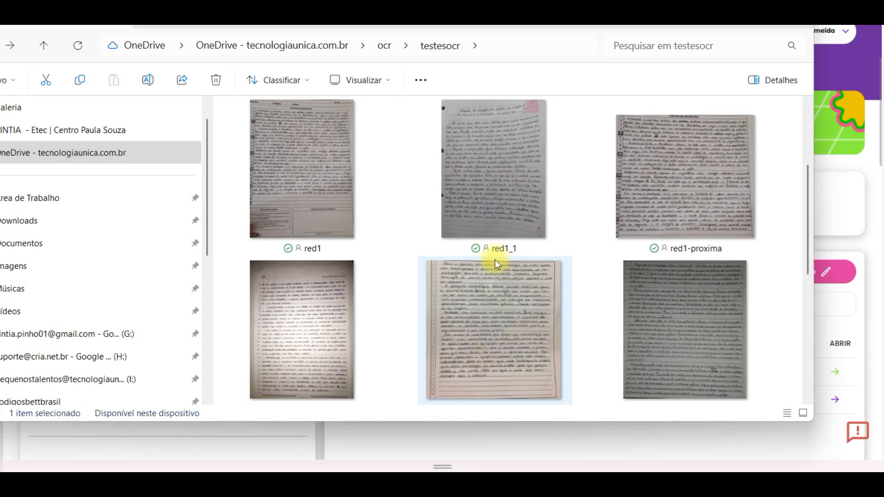
pyautogui.scroll(3, 495, 257)
pyautogui.click(491, 320)
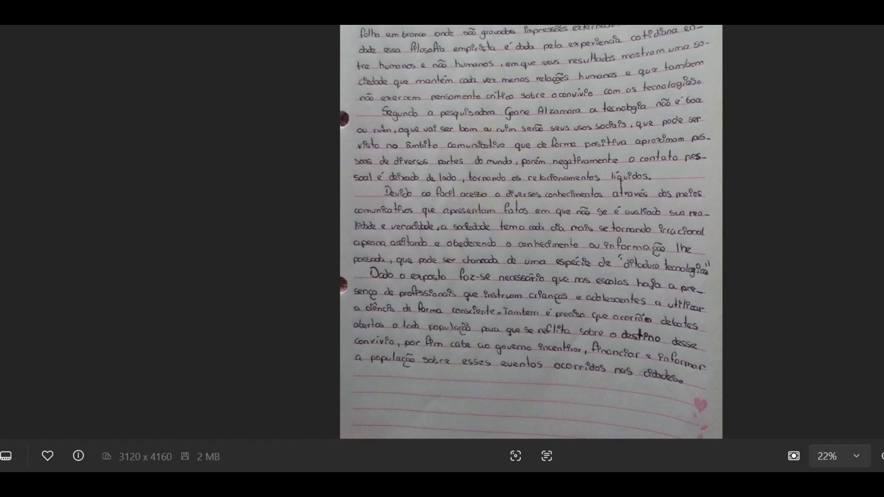
pyautogui.press('Escape')
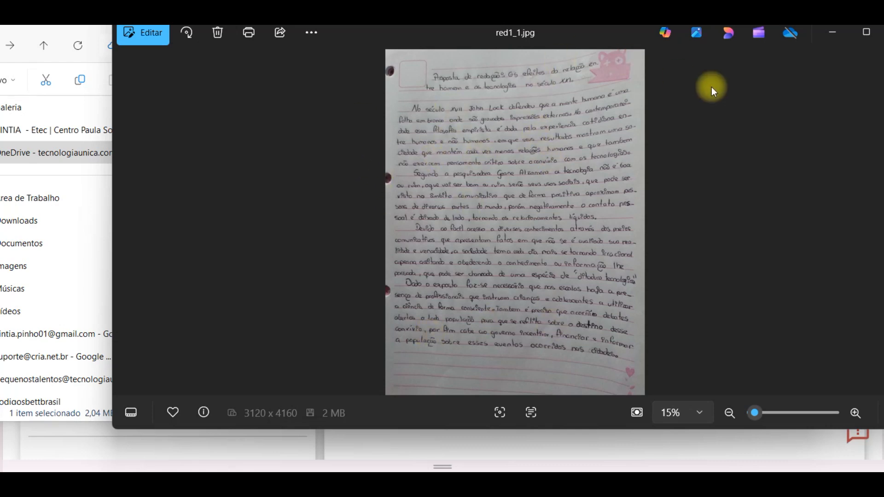
# - Crop the heading off the upper edge of red1_1.jpg to about 3120 x 3719 pixels, save over the original and close the image
pyautogui.click(147, 38)
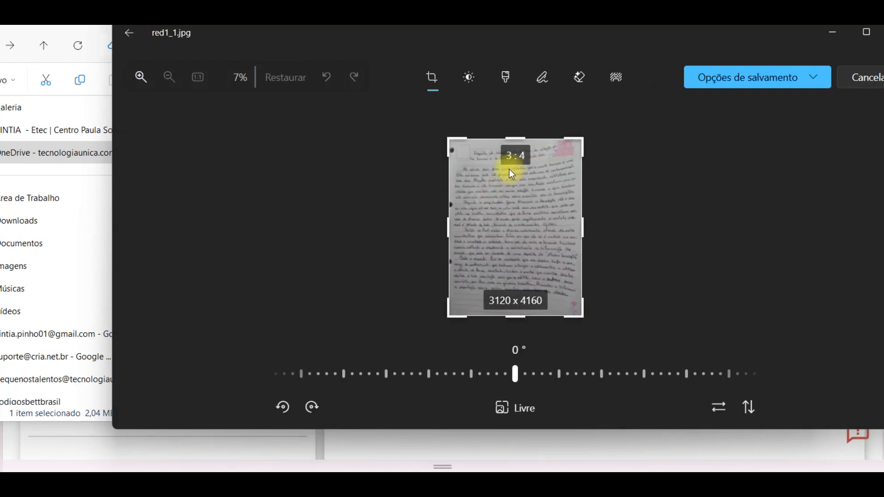
pyautogui.moveTo(510, 137)
pyautogui.mouseDown()
pyautogui.moveTo(507, 158)
pyautogui.moveTo(511, 135)
pyautogui.mouseUp()
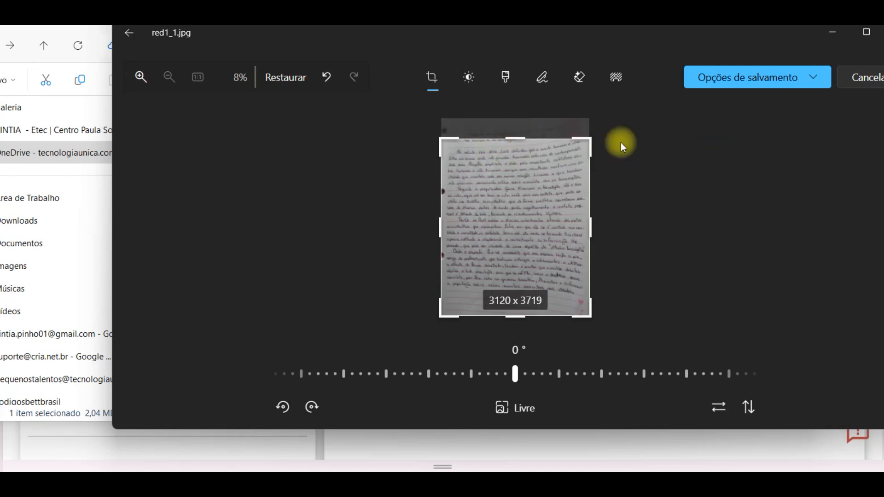
pyautogui.click(815, 78)
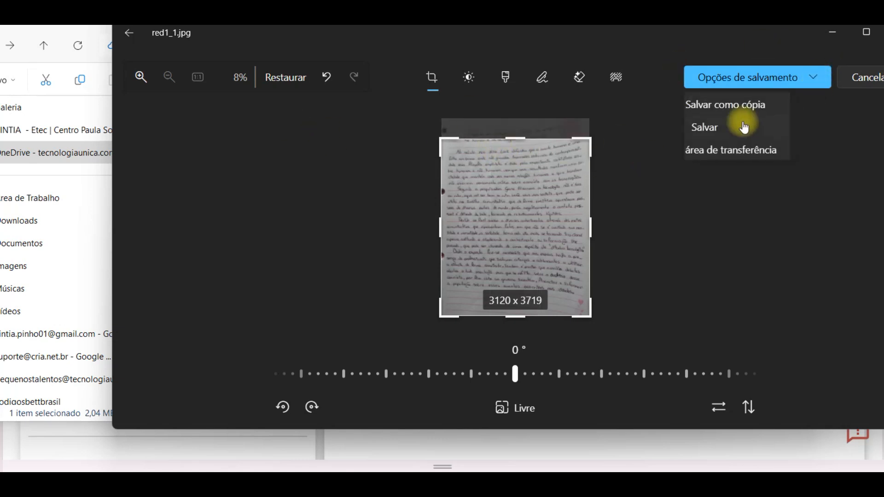
pyautogui.click(699, 128)
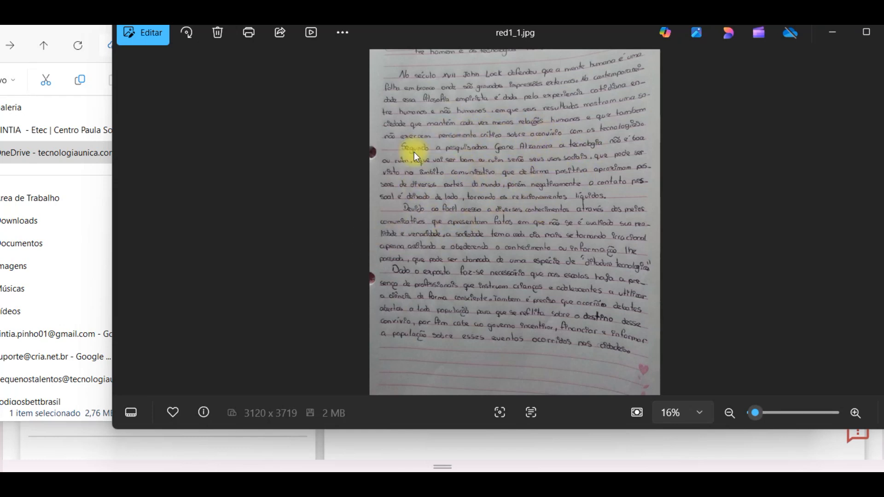
pyautogui.click(883, 32)
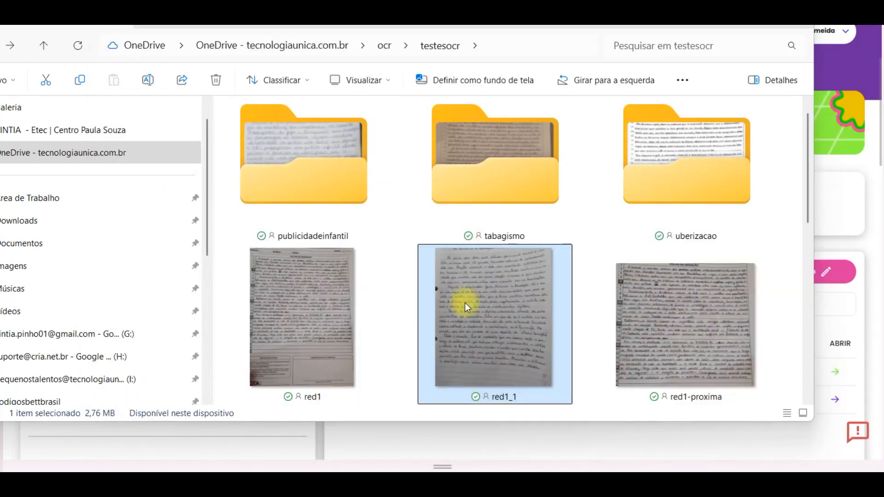
# - Open the red1-proxima image from the testesocr folder, examine its handwriting up close and as a whole page, and close it
pyautogui.scroll(-10, 609, 314)
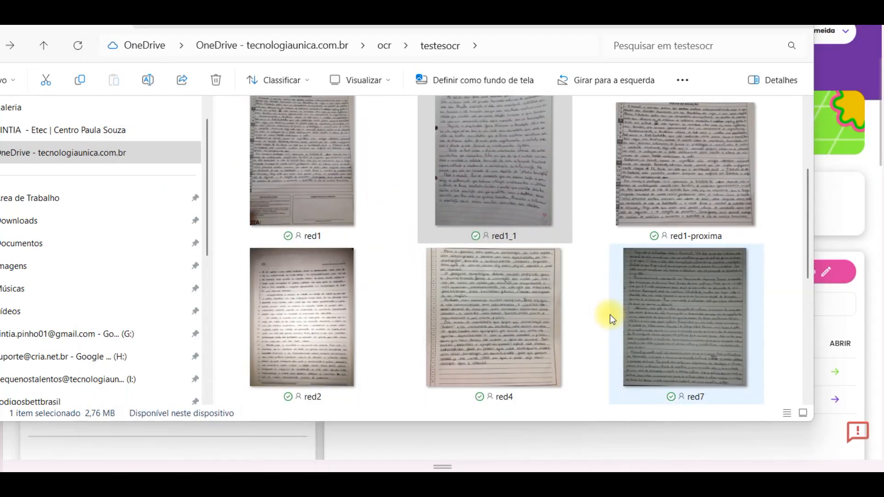
pyautogui.scroll(5, 597, 295)
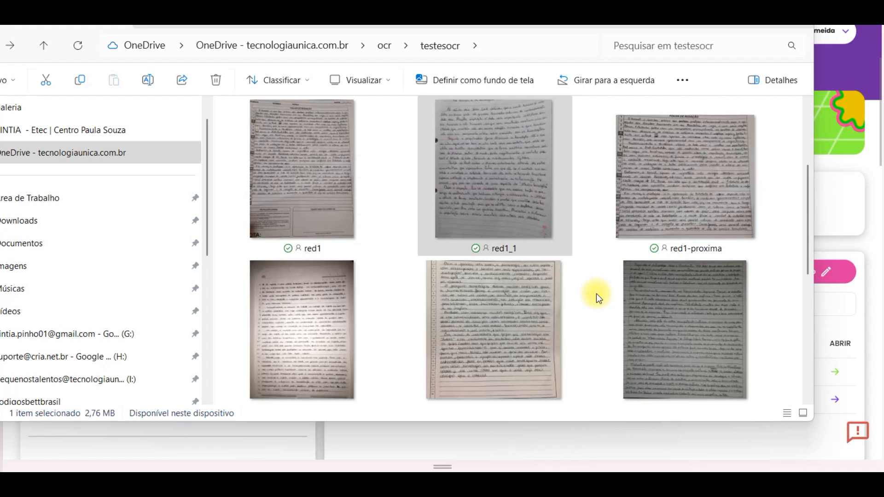
pyautogui.doubleClick(661, 215)
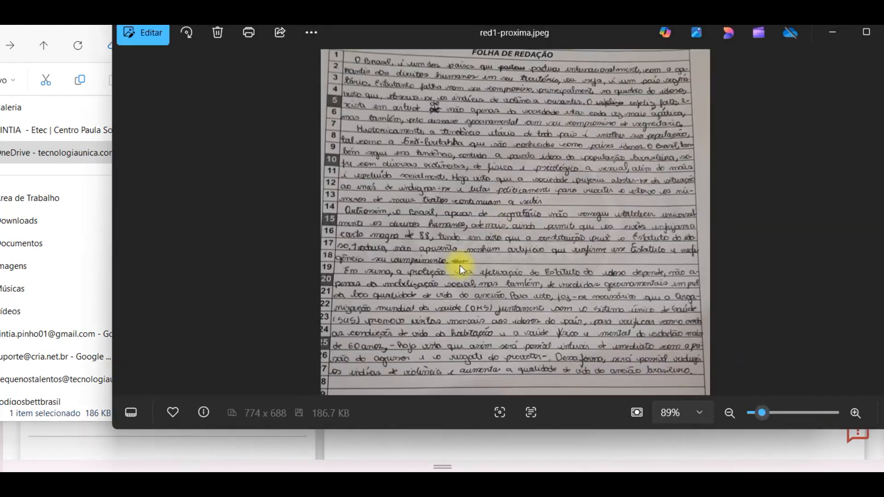
pyautogui.scroll(5, 474, 255)
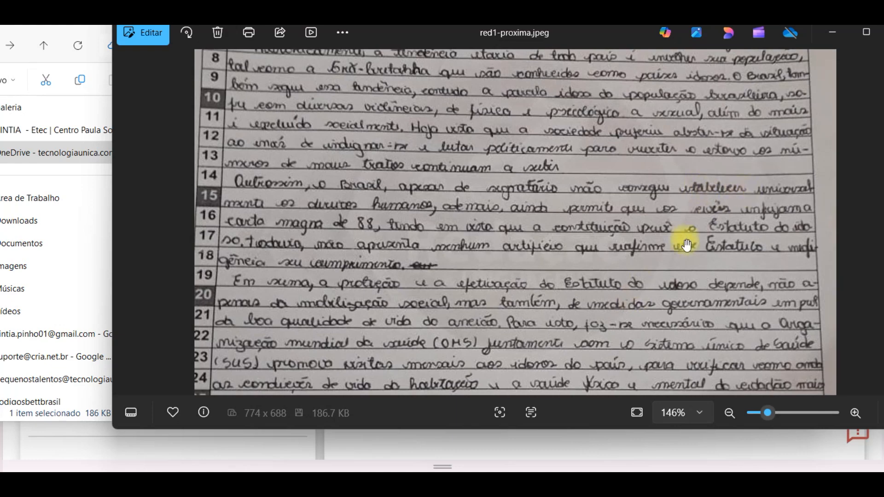
pyautogui.scroll(2, 687, 244)
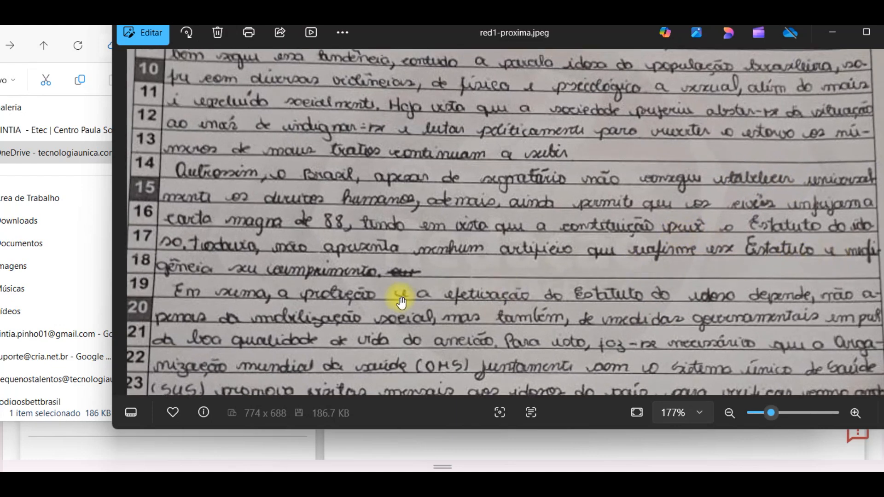
pyautogui.scroll(2, 401, 302)
pyautogui.scroll(-6, 421, 286)
pyautogui.scroll(1, 497, 242)
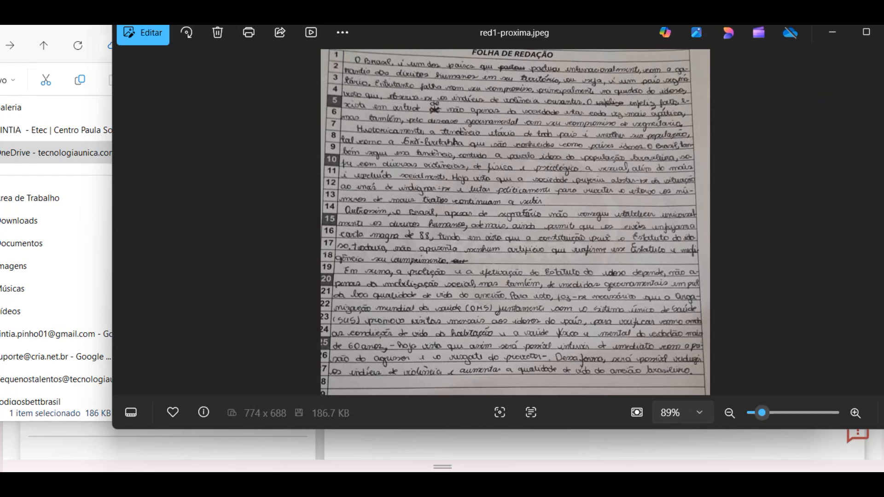
pyautogui.press('Escape')
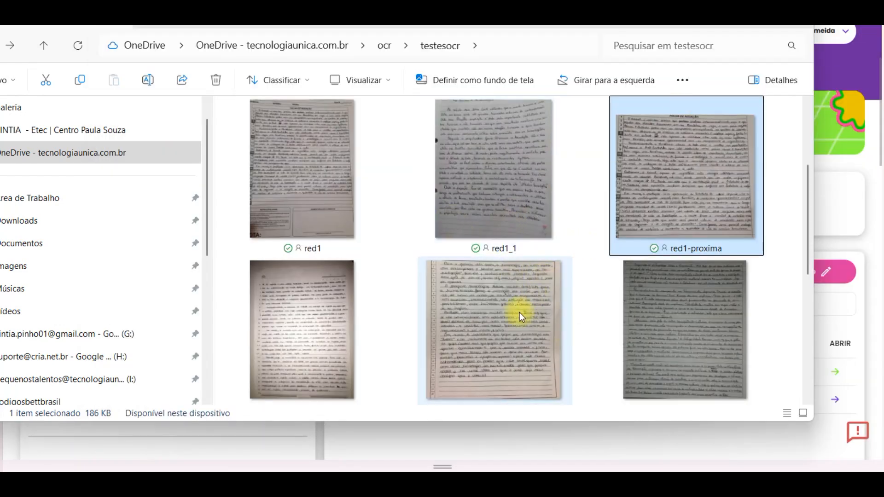
# - Open the red2 image, examine the upper lines of the handwritten essay enlarged, and close the image
pyautogui.scroll(-3, 505, 235)
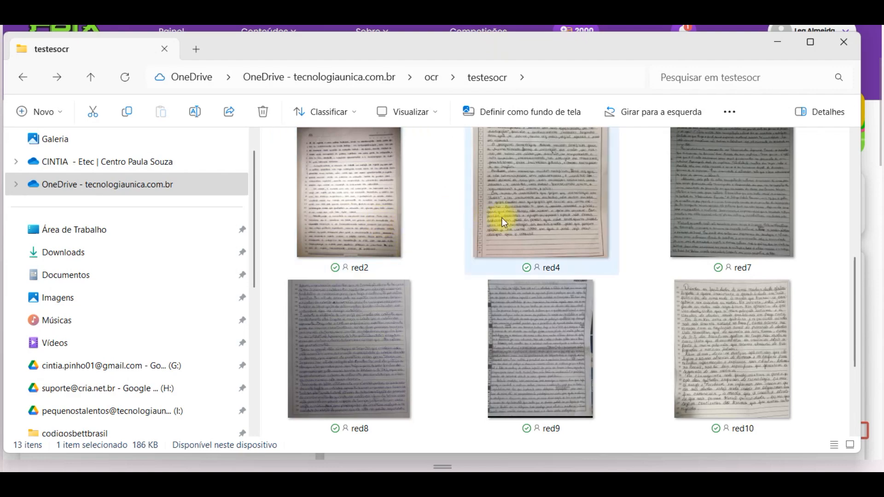
pyautogui.doubleClick(369, 206)
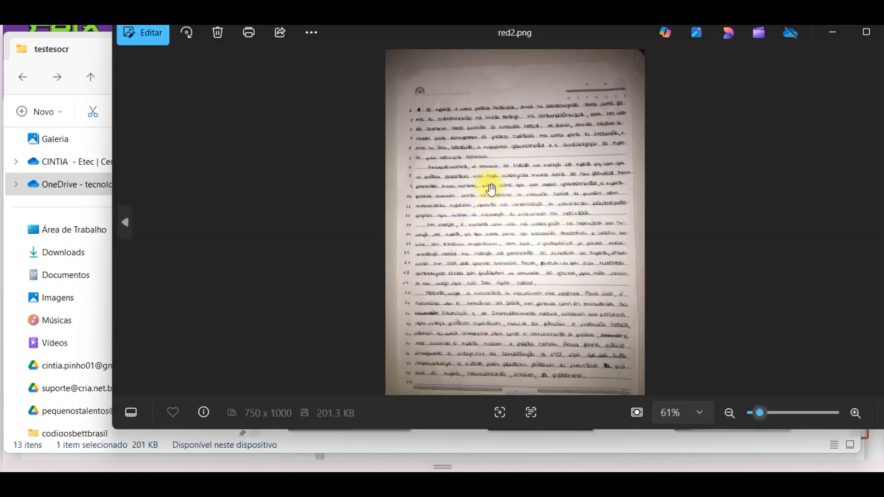
pyautogui.scroll(4, 492, 189)
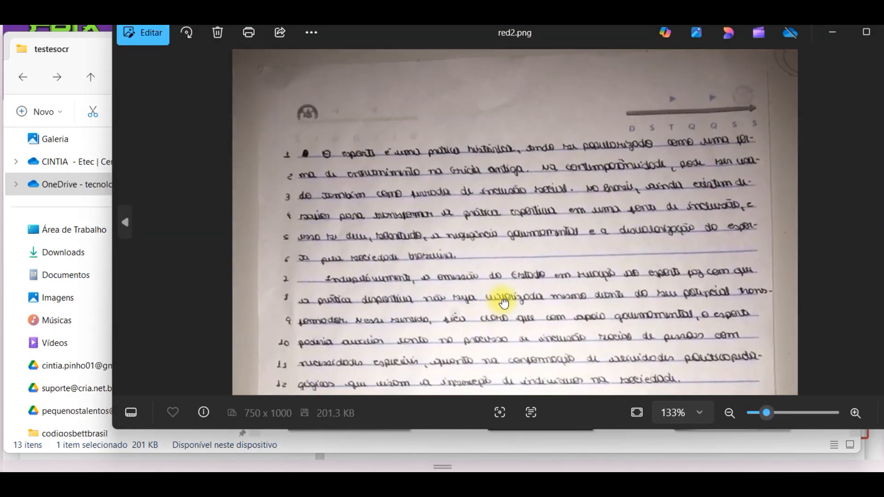
pyautogui.moveTo(503, 304); pyautogui.dragTo(500, 258)
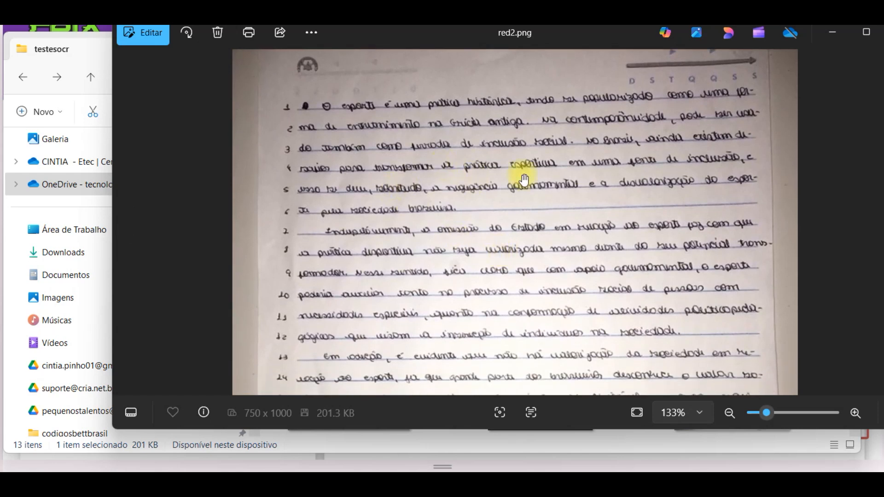
pyautogui.click(877, 32)
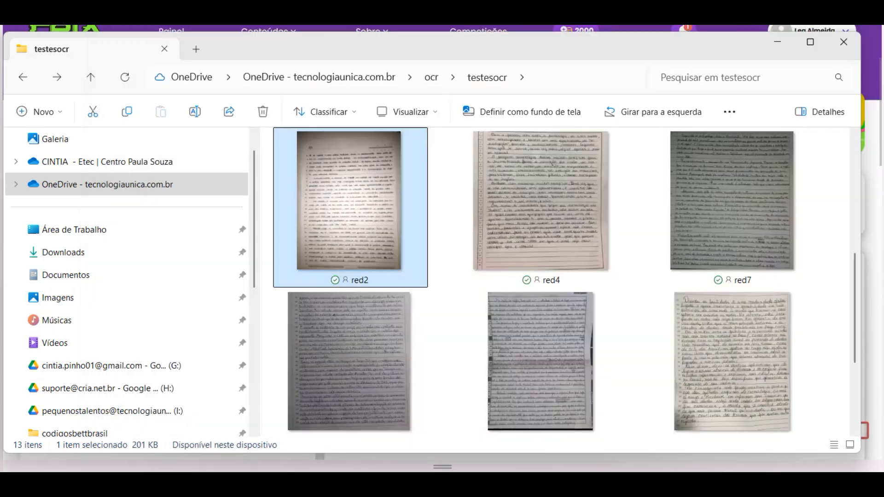
# - Look through the remaining essay images in testesocr and close File Explorer to return to the CRIA student dashboard
pyautogui.scroll(-5, 624, 258)
pyautogui.scroll(10, 567, 274)
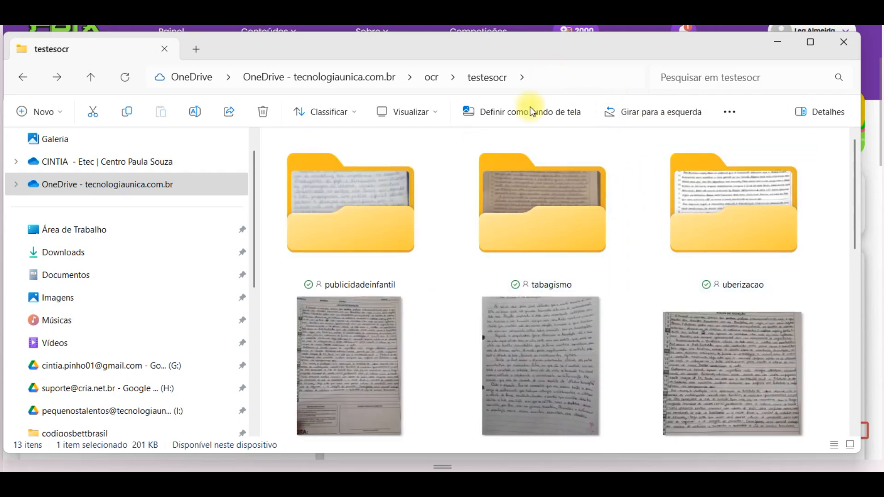
pyautogui.click(838, 43)
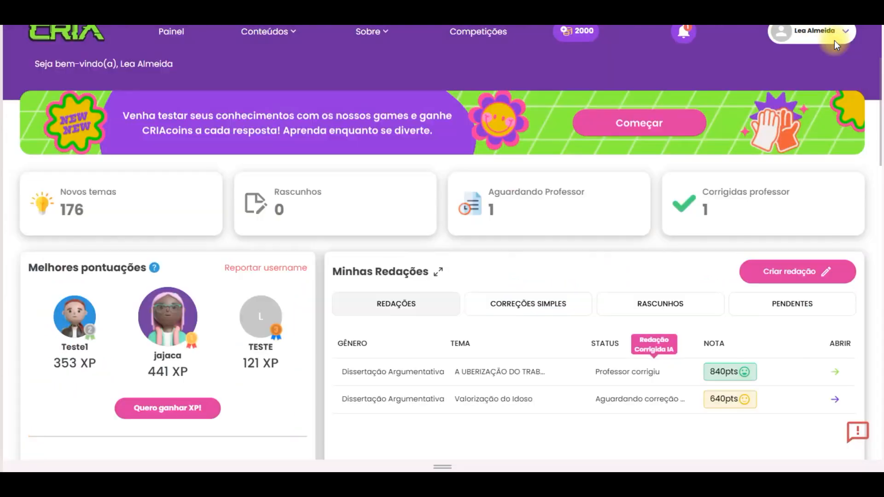